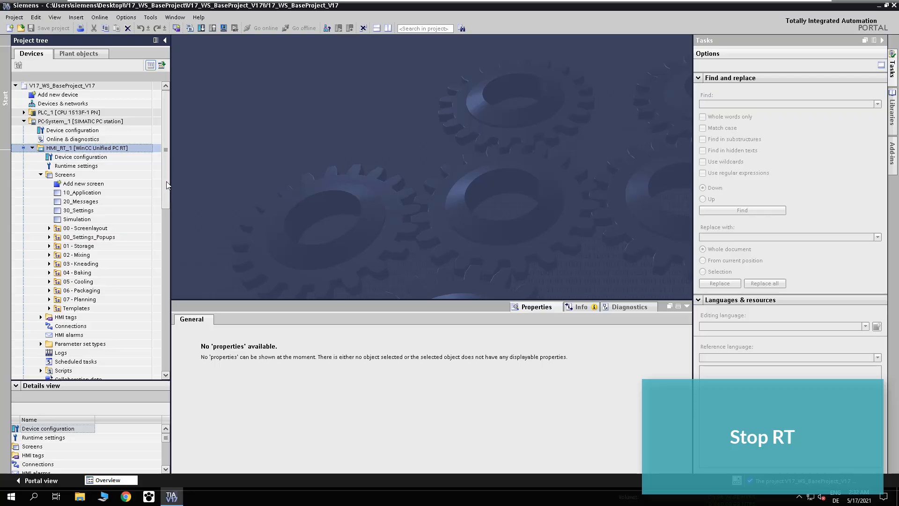
# Step: Open the Template_Stop_Runtime screen from the Templates folder of HMI_RT_1
pyautogui.scroll(-2, 94, 234)
pyautogui.click(49, 272)
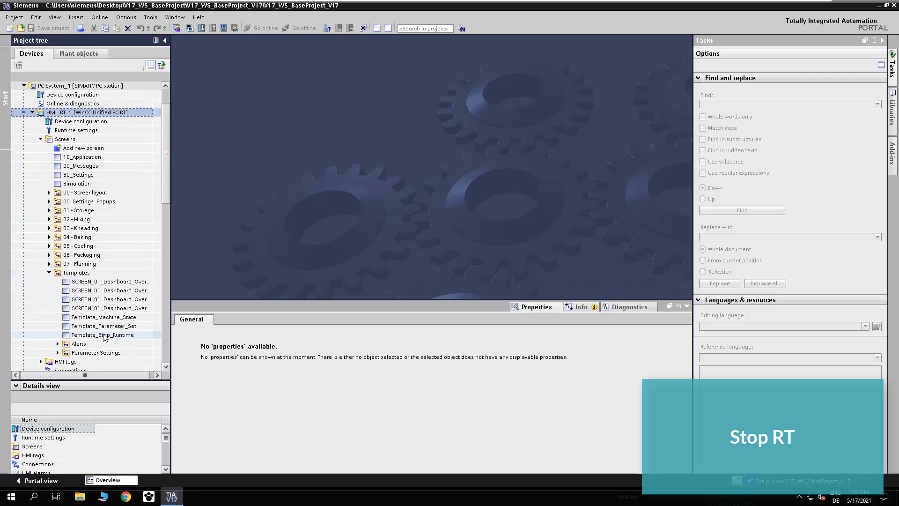
pyautogui.doubleClick(84, 335)
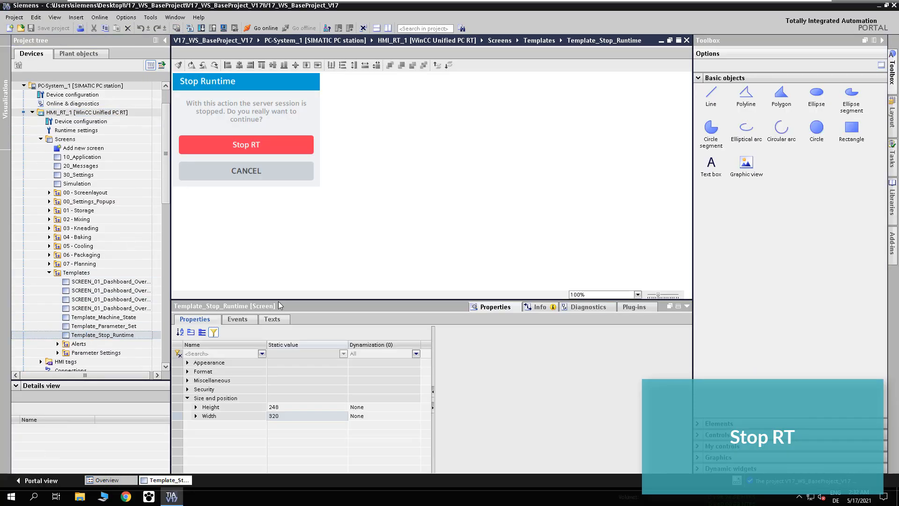
# Step: Assign the StopRuntime function from the Device group to the left mouse click event of the red Stop RT text box
pyautogui.click(292, 144)
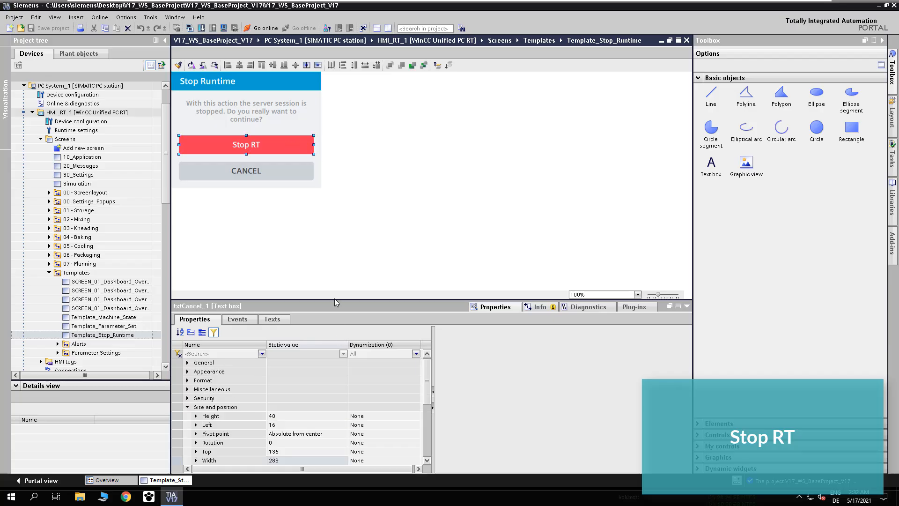
pyautogui.moveTo(335, 300); pyautogui.dragTo(338, 223)
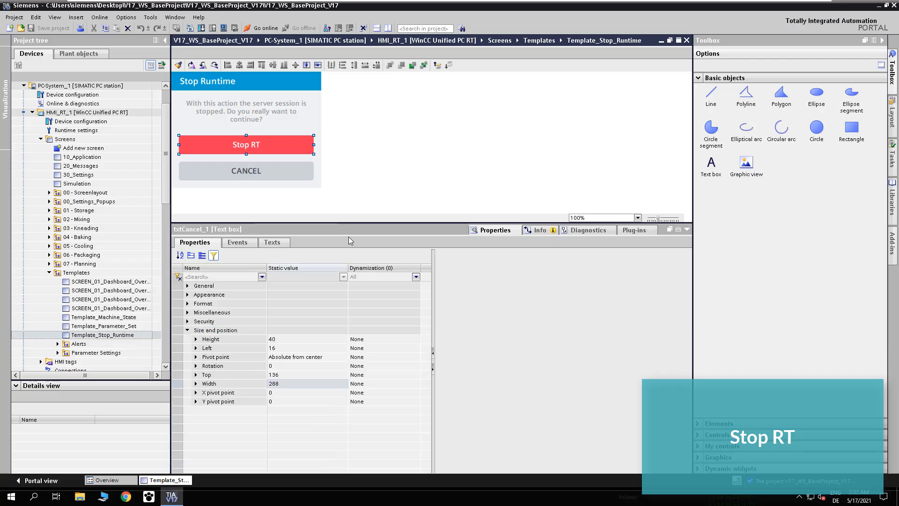
pyautogui.click(243, 244)
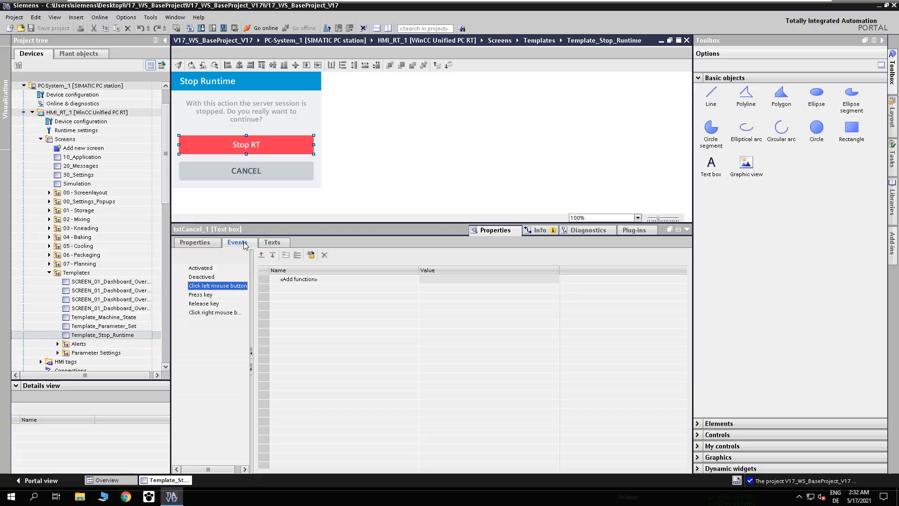
pyautogui.click(323, 281)
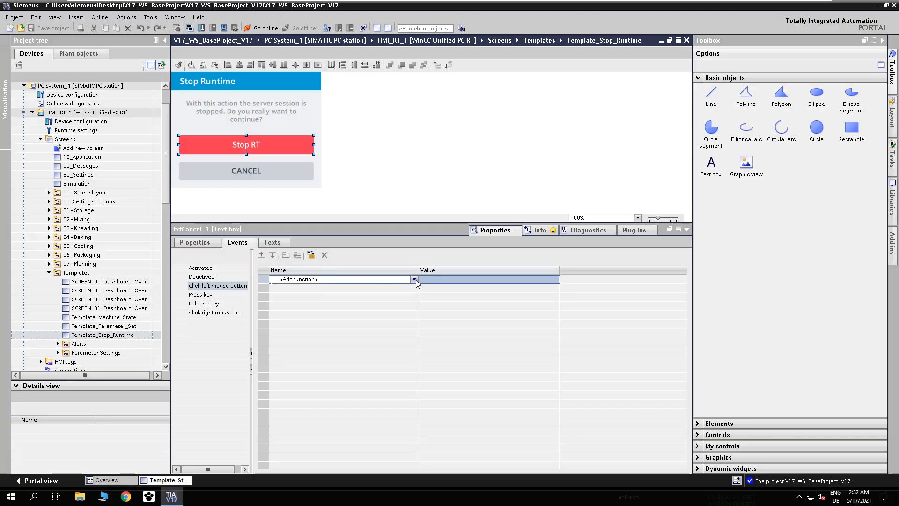
pyautogui.click(415, 279)
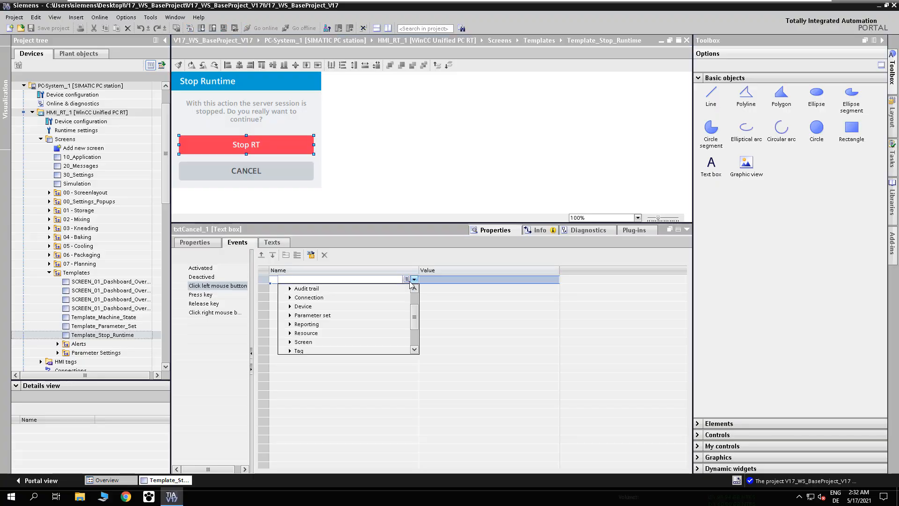
pyautogui.click(291, 306)
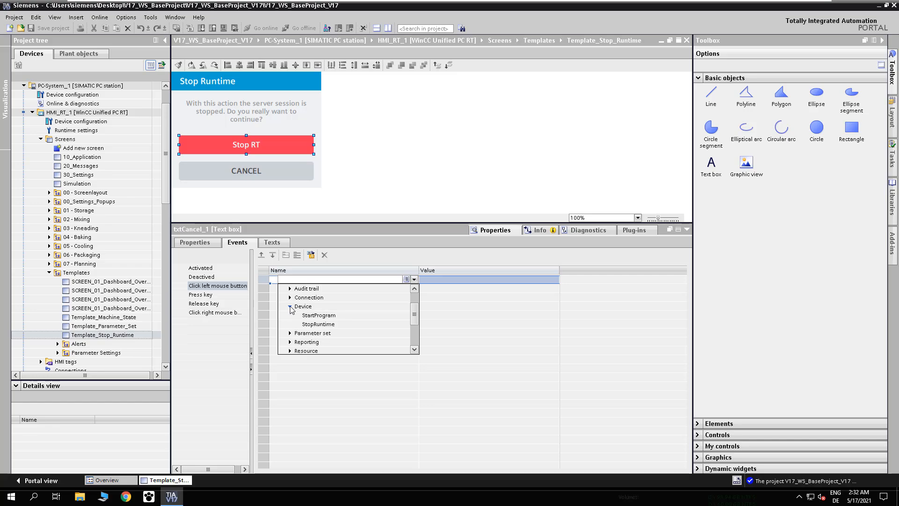
pyautogui.click(319, 324)
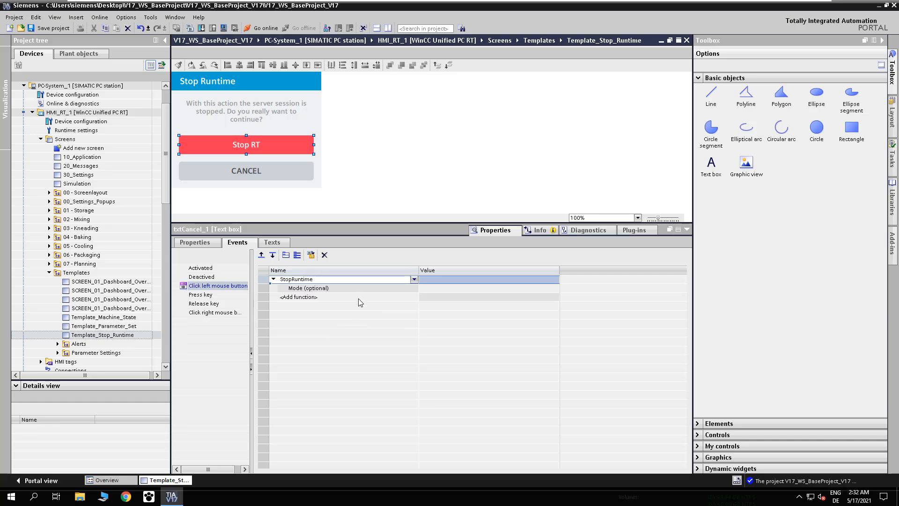
# Step: Download HMI_RT_1 to the device and switch to the WinCC Unified runtime in Chrome
pyautogui.click(139, 113)
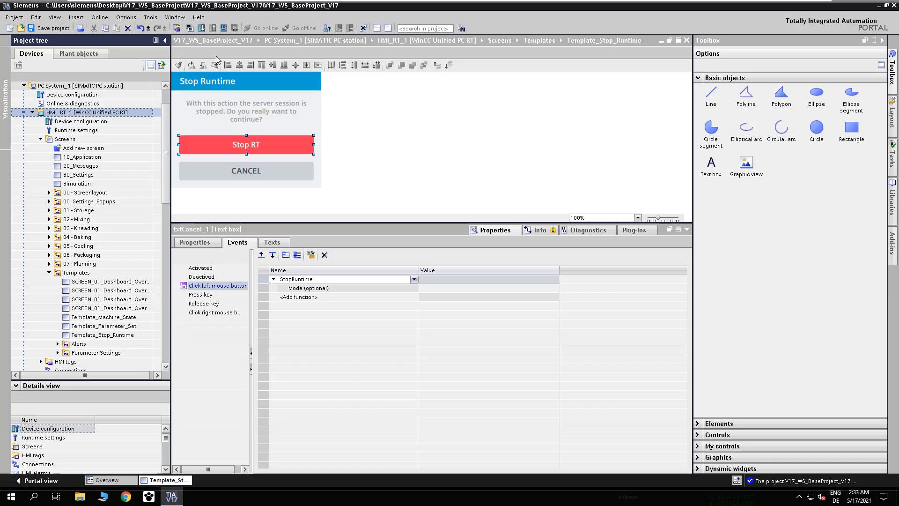
pyautogui.click(224, 29)
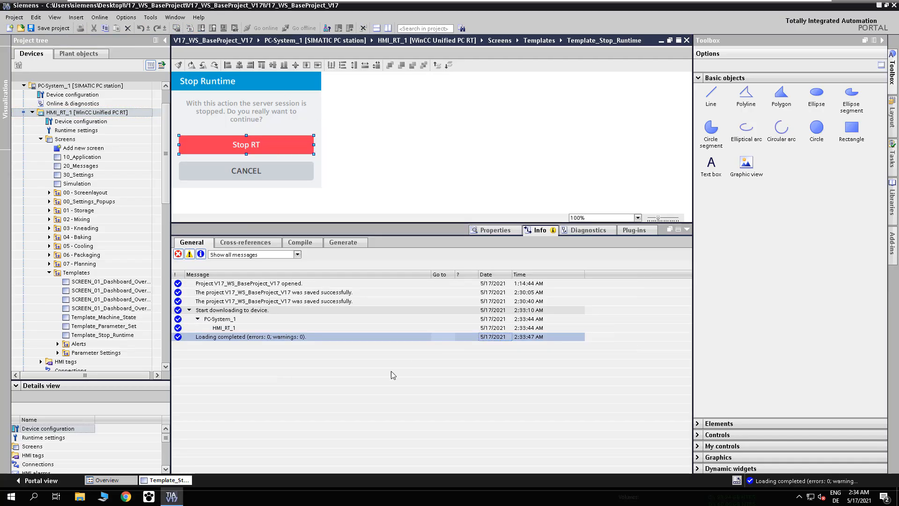
pyautogui.click(125, 496)
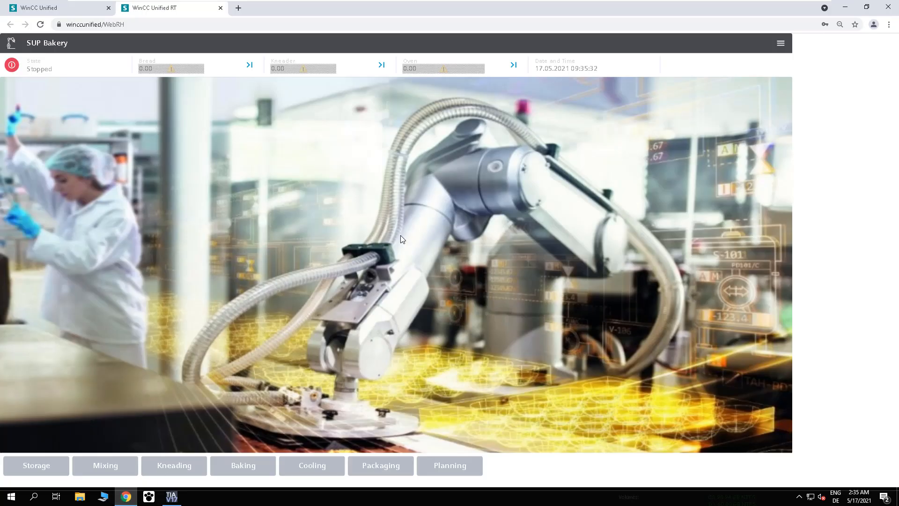
# Step: Call up the Stop Runtime popup from the runtime's navigation menu and stop the runtime with Stop RT
pyautogui.click(781, 44)
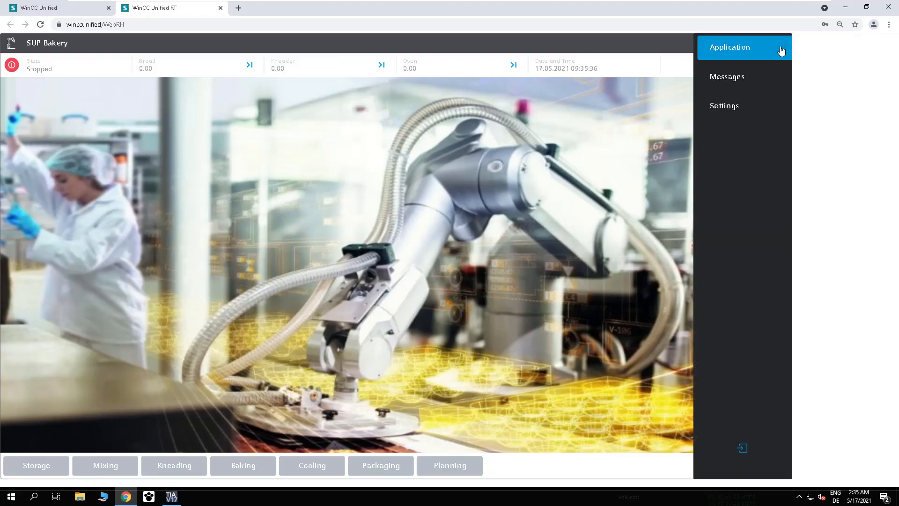
pyautogui.click(741, 446)
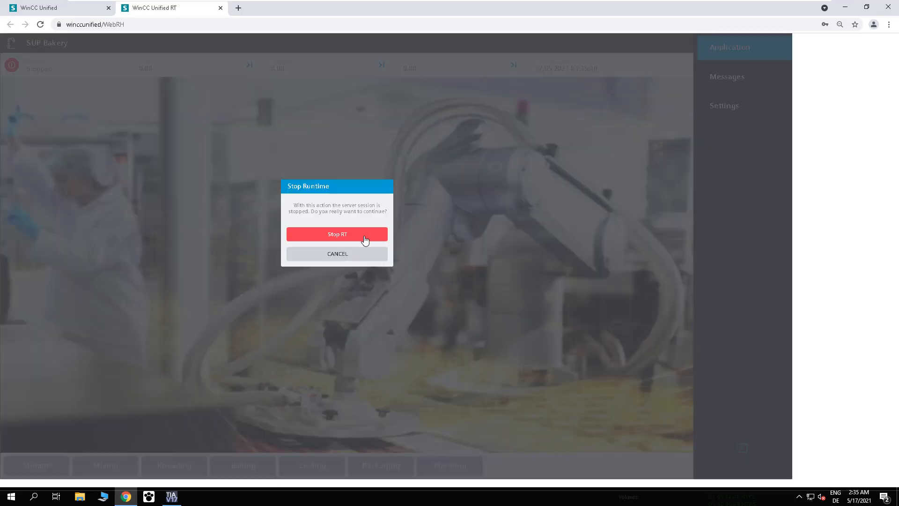
pyautogui.click(365, 240)
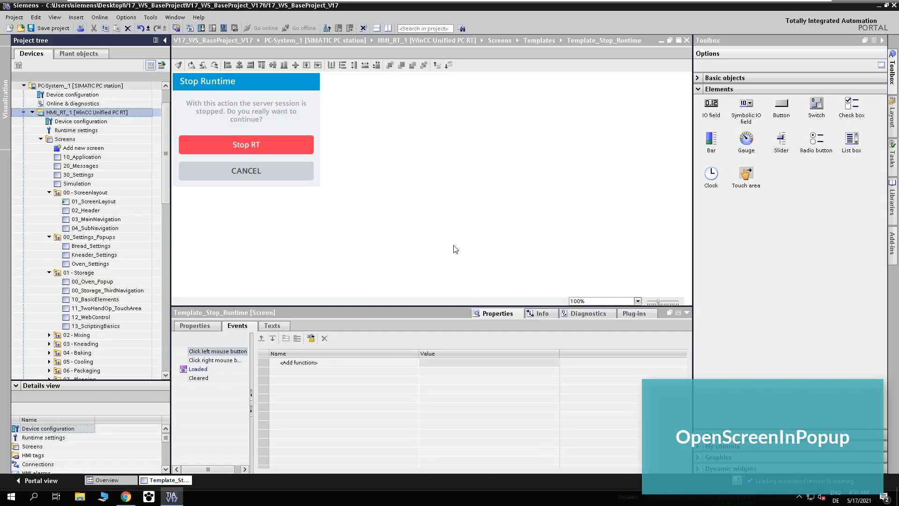
# Step: Open the 00_Oven_Popup and 13_ScriptingBasics screens, and add a button with the English text "Popup" to the latter's Oven Popup area
pyautogui.doubleClick(115, 282)
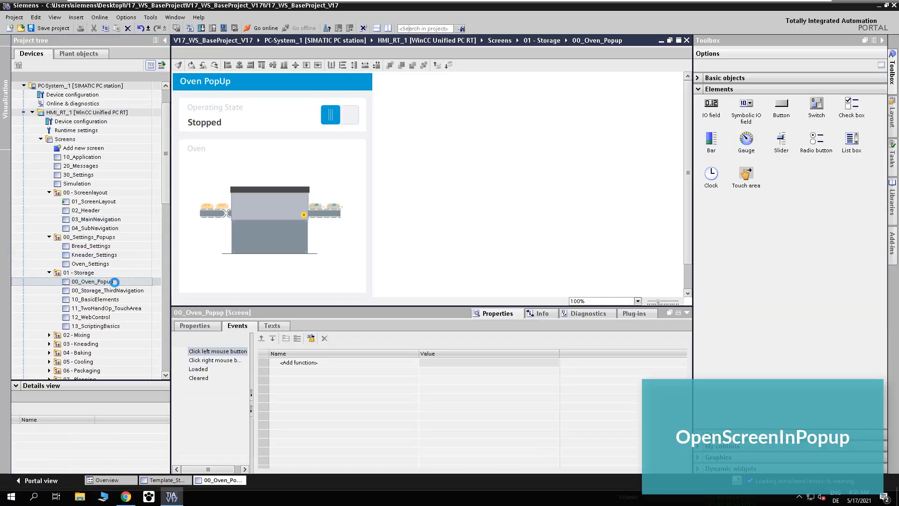
pyautogui.doubleClick(101, 325)
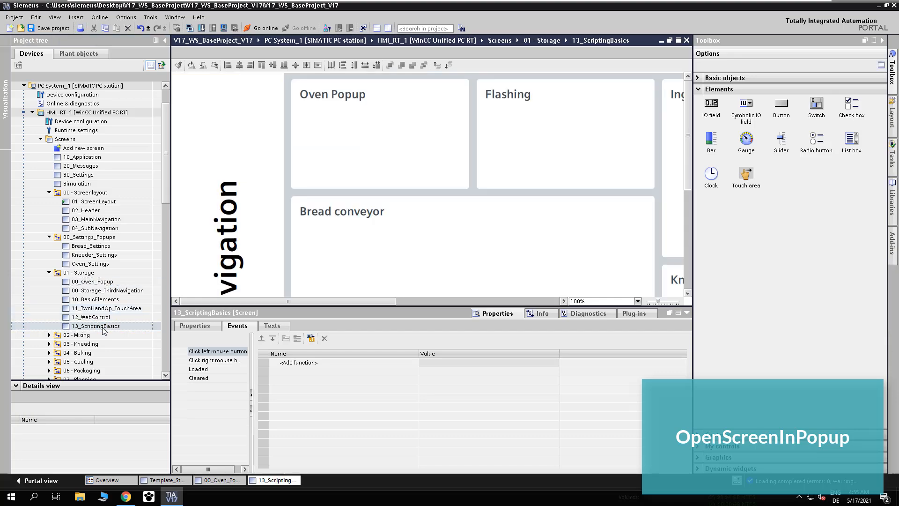
pyautogui.moveTo(774, 105); pyautogui.dragTo(340, 140)
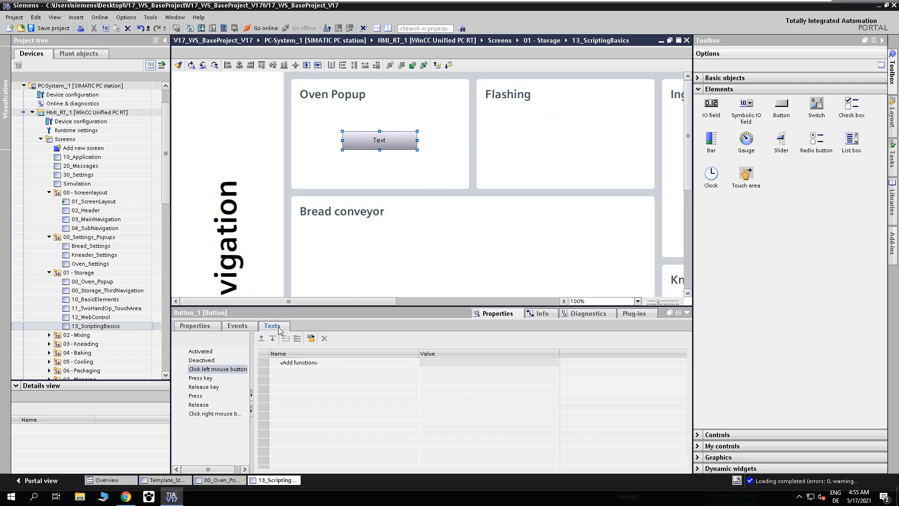
pyautogui.click(272, 326)
pyautogui.click(226, 359)
pyautogui.write('P')
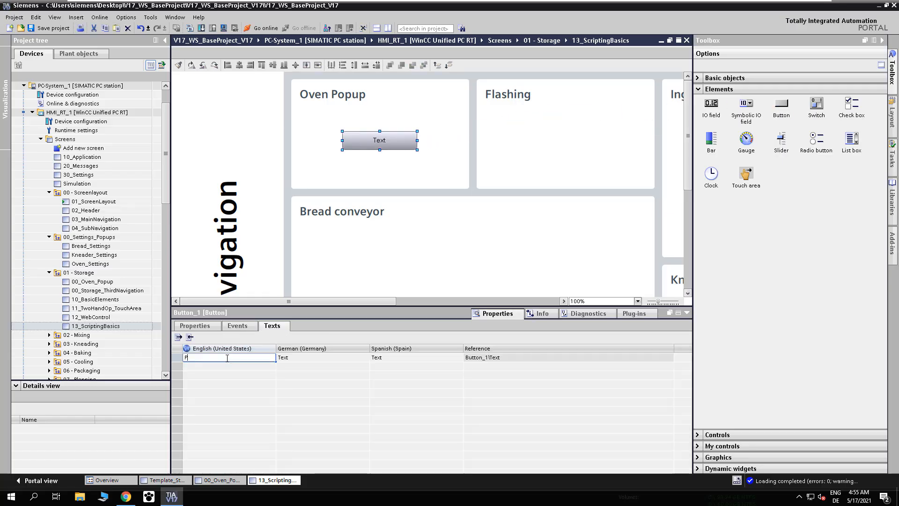
pyautogui.write('opup')
# Step: Add the OpenScreenInPopup function from the Screen group to the Popup button's left mouse click event
pyautogui.click(248, 326)
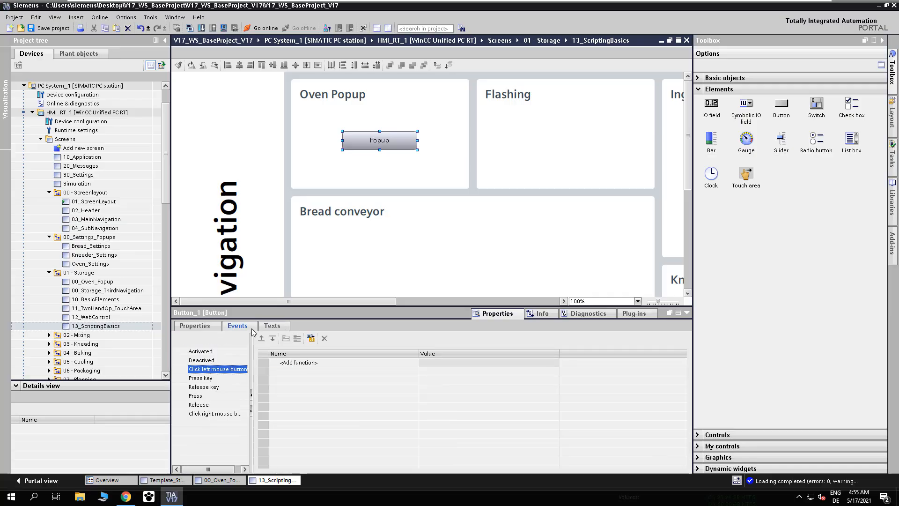
pyautogui.click(304, 364)
pyautogui.click(415, 364)
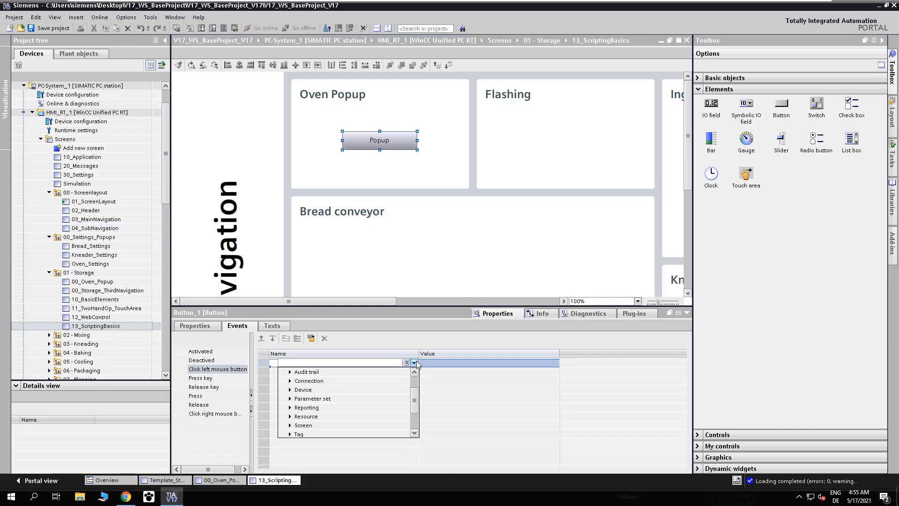
pyautogui.click(291, 425)
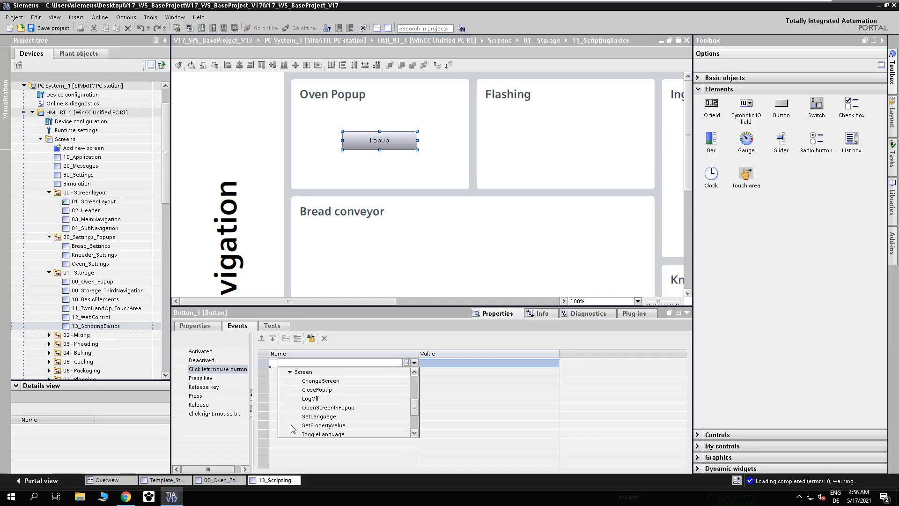
pyautogui.click(357, 409)
# Step: Set the function's popup window name to Oven and its screen name to 00_Oven_Popup from the 01 - Storage folder
pyautogui.click(423, 372)
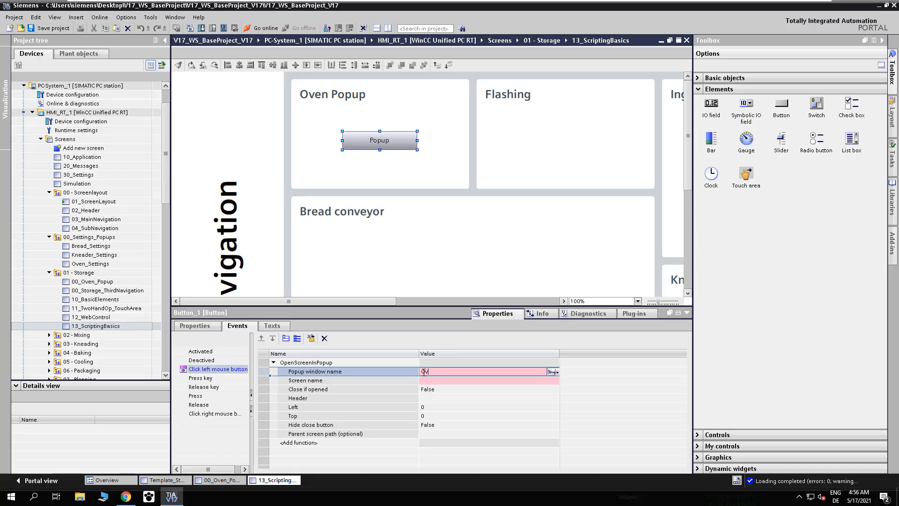
pyautogui.click(555, 381)
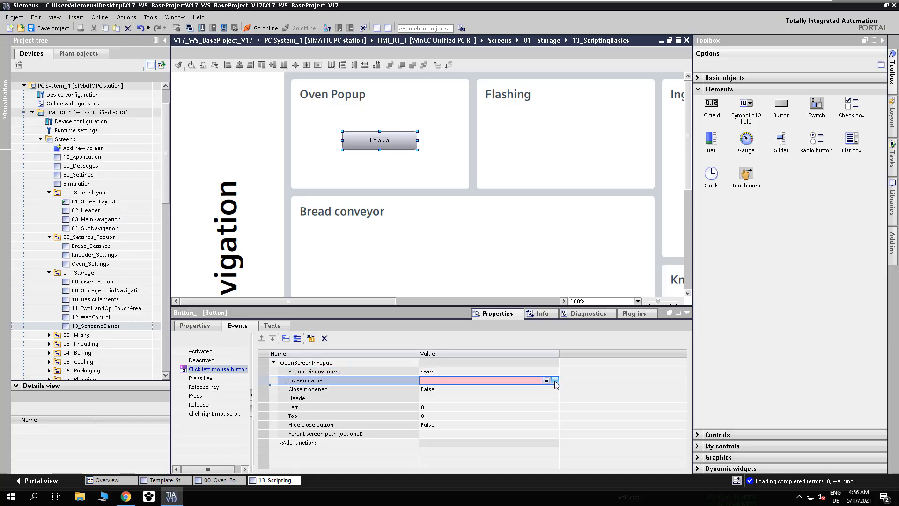
pyautogui.click(555, 381)
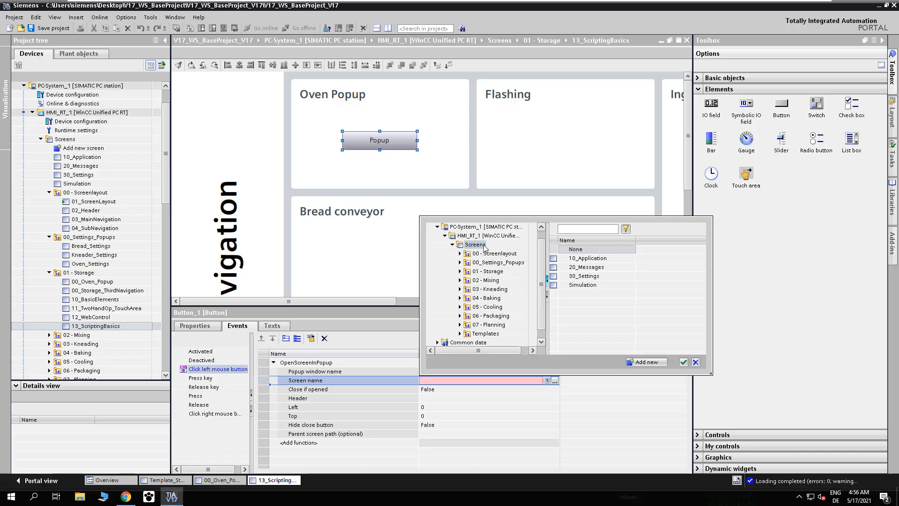
pyautogui.click(492, 273)
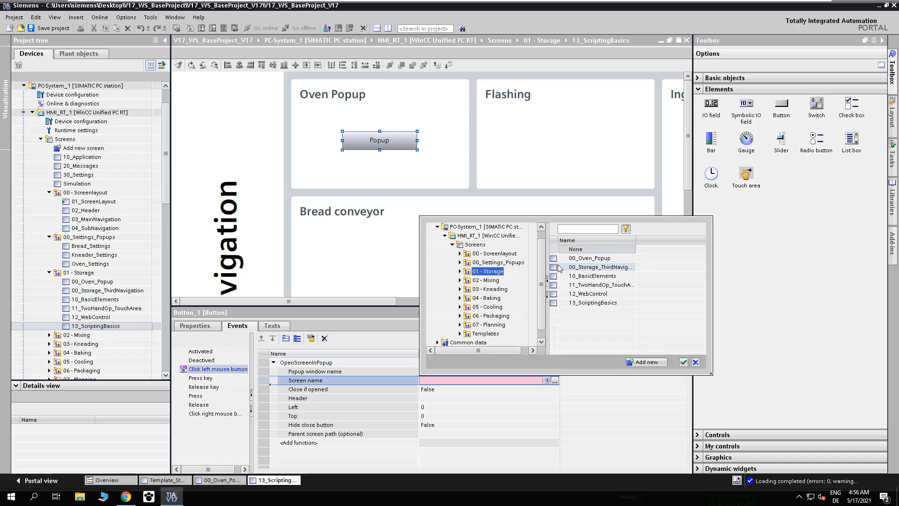
pyautogui.click(572, 261)
pyautogui.click(684, 361)
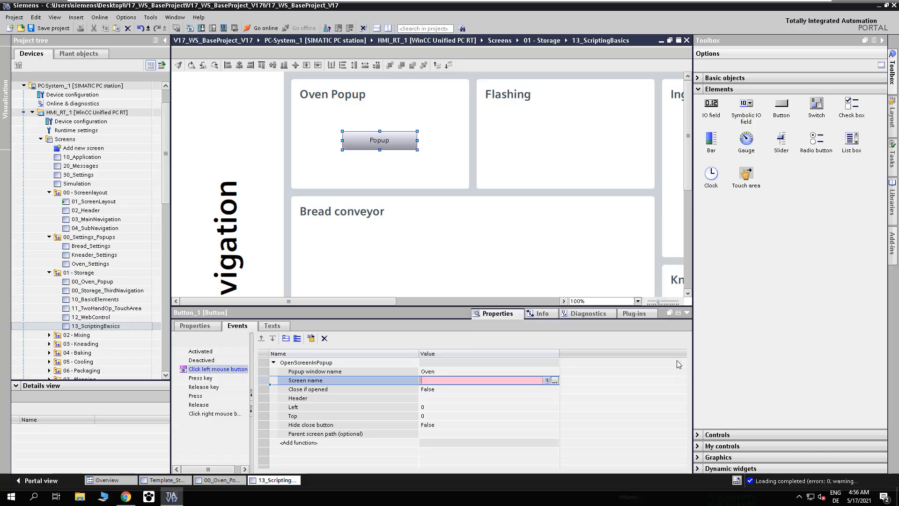
# Step: Set the popup's position to Left 50 and Top 20 in the OpenScreenInPopup parameters
pyautogui.click(435, 407)
pyautogui.write('50')
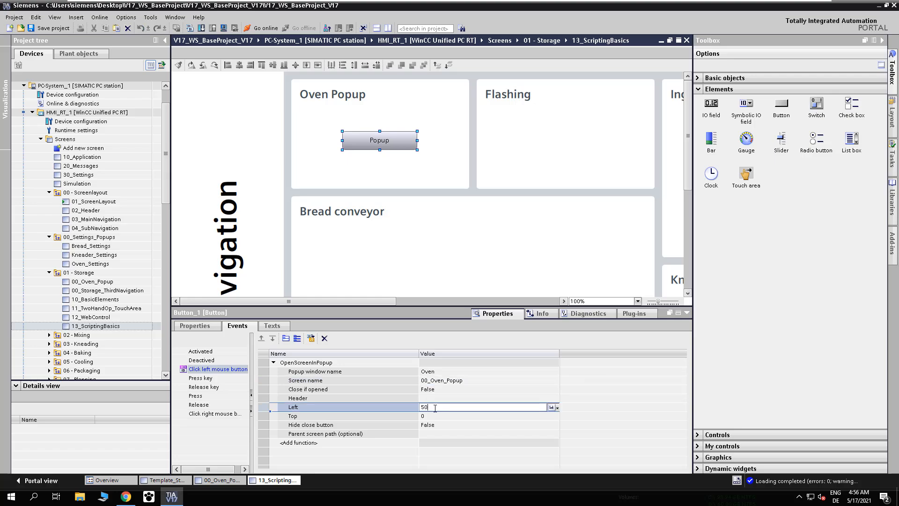
pyautogui.press('Return')
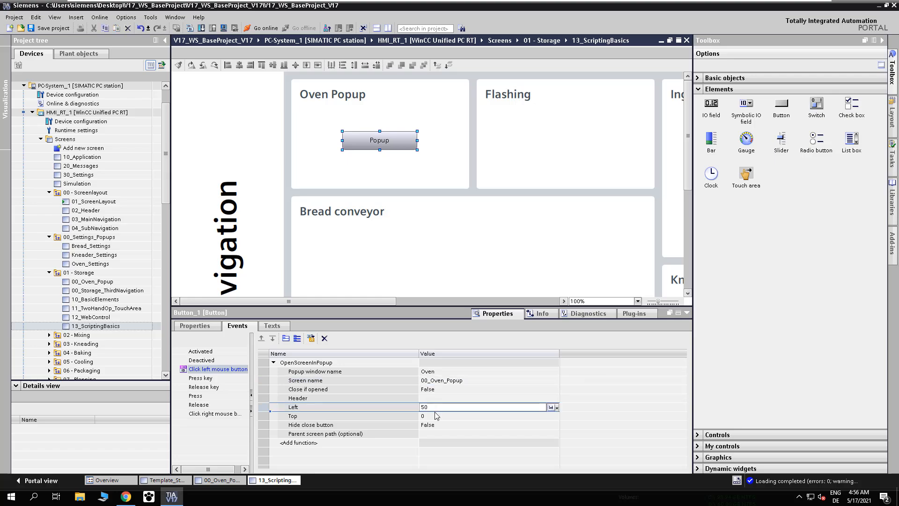
pyautogui.click(436, 416)
pyautogui.write('20')
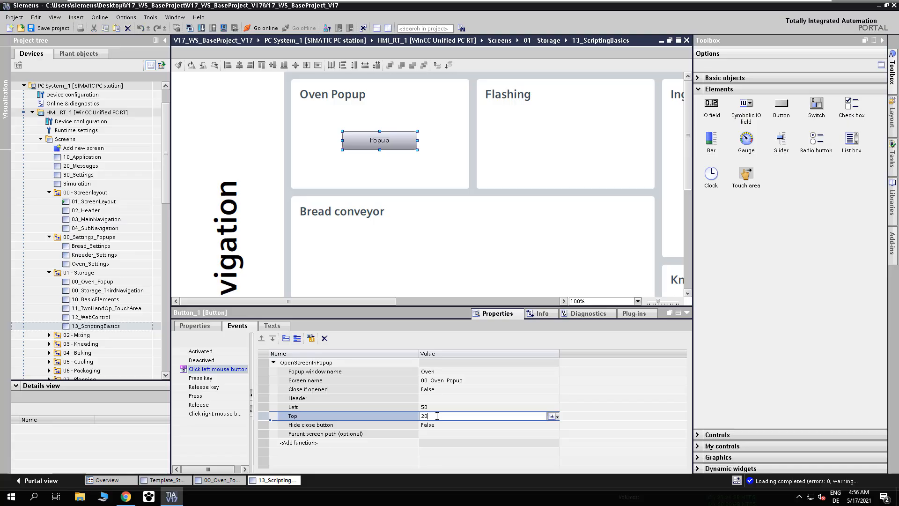
pyautogui.press('Return')
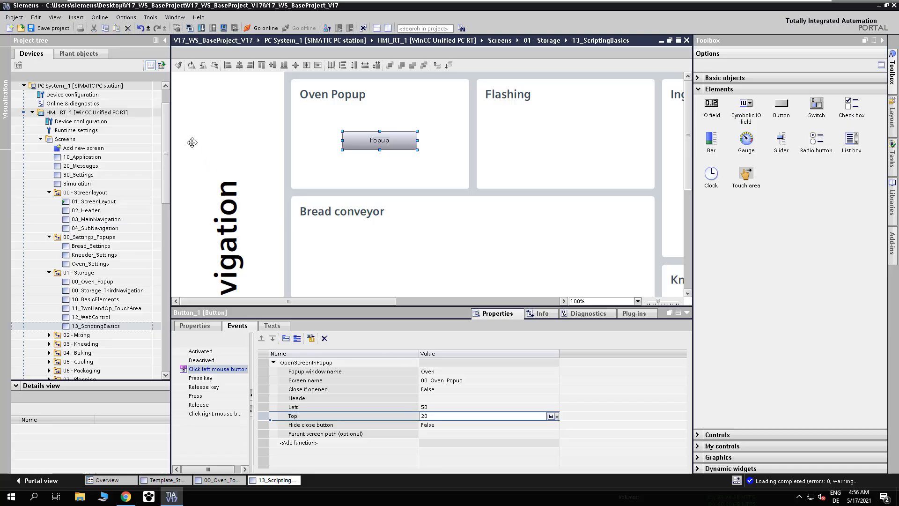
# Step: Download HMI_RT_1 to the device and test the Popup button on the Scripting Basics screen in the Chrome runtime
pyautogui.click(160, 113)
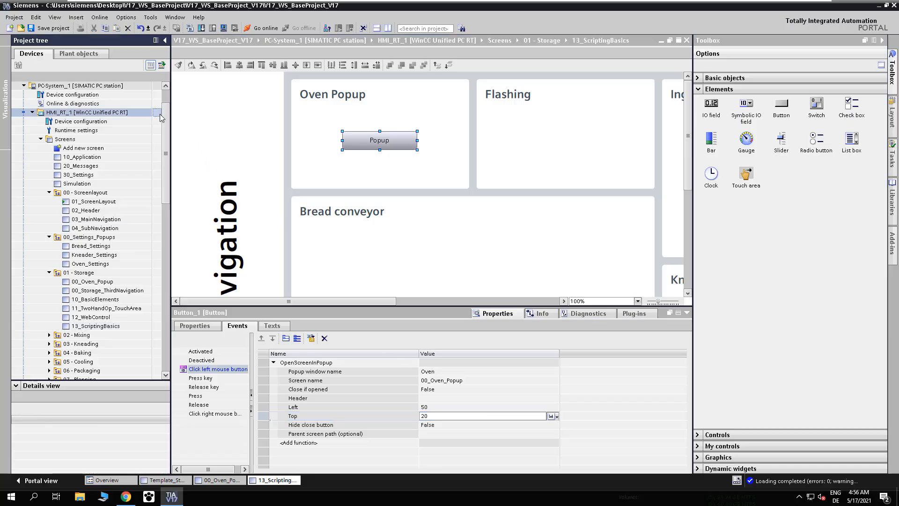
pyautogui.click(225, 29)
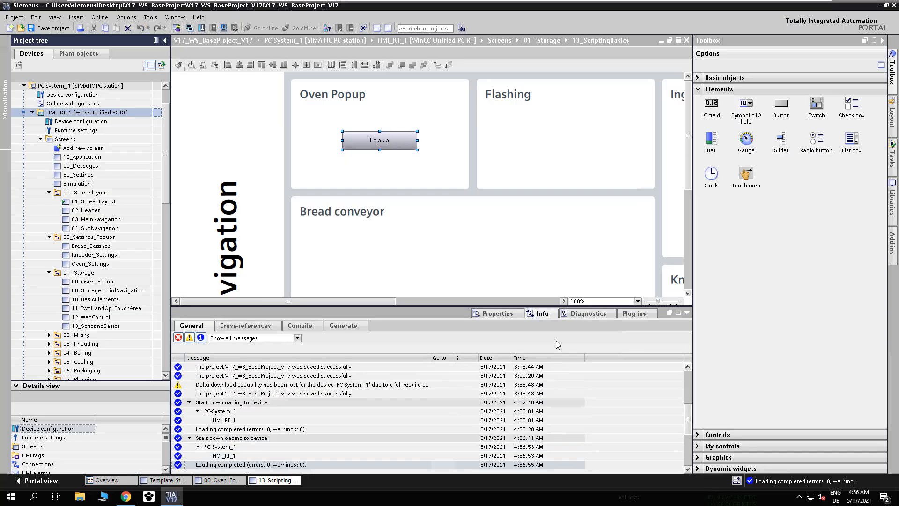
pyautogui.click(125, 496)
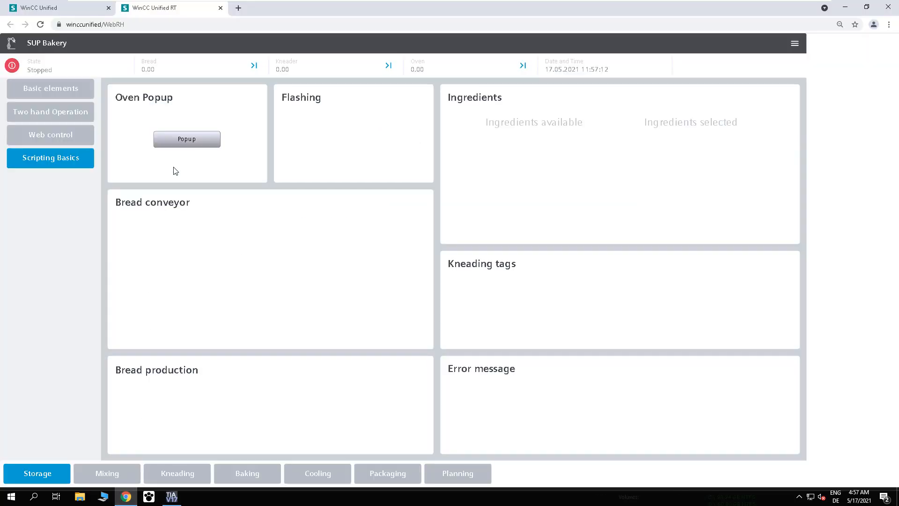
pyautogui.click(186, 138)
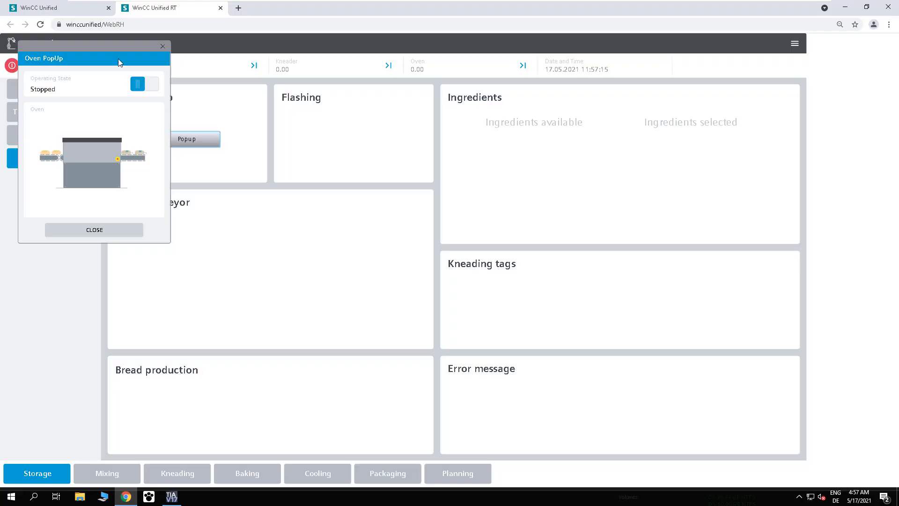
# Step: Close the runtime popup and, in TIA Portal, add the SetPropertyValue function to the Popup button's left mouse click event
pyautogui.click(162, 46)
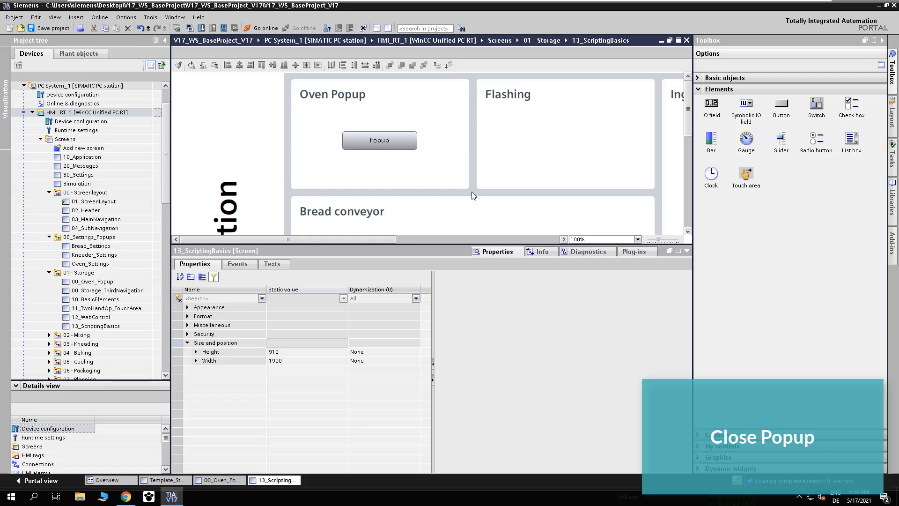
pyautogui.click(389, 146)
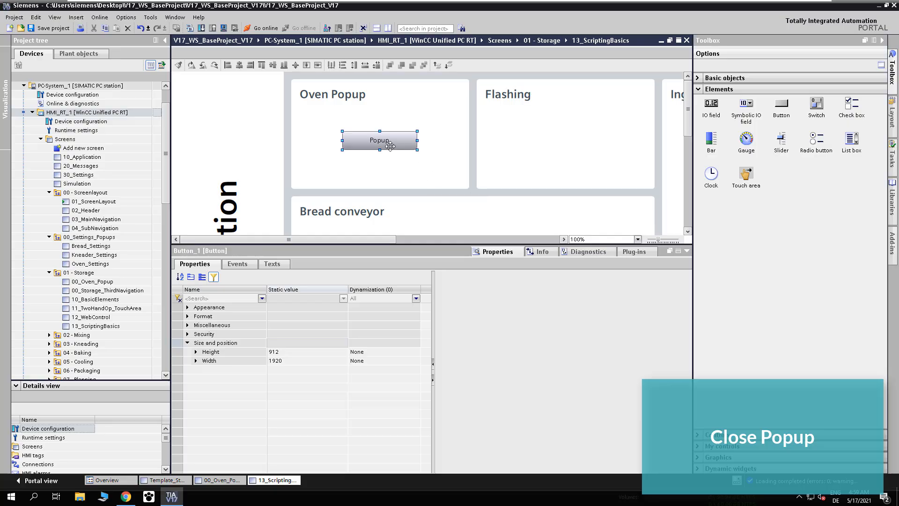
pyautogui.click(241, 265)
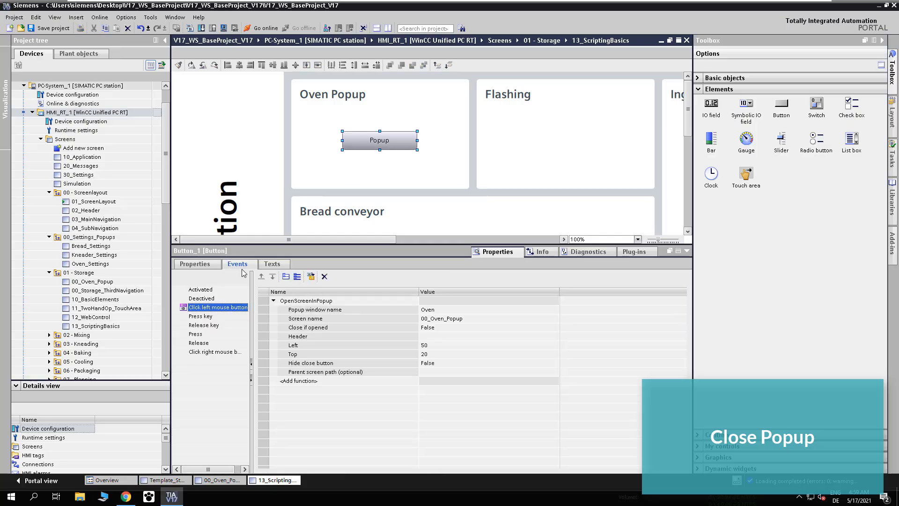
pyautogui.click(313, 381)
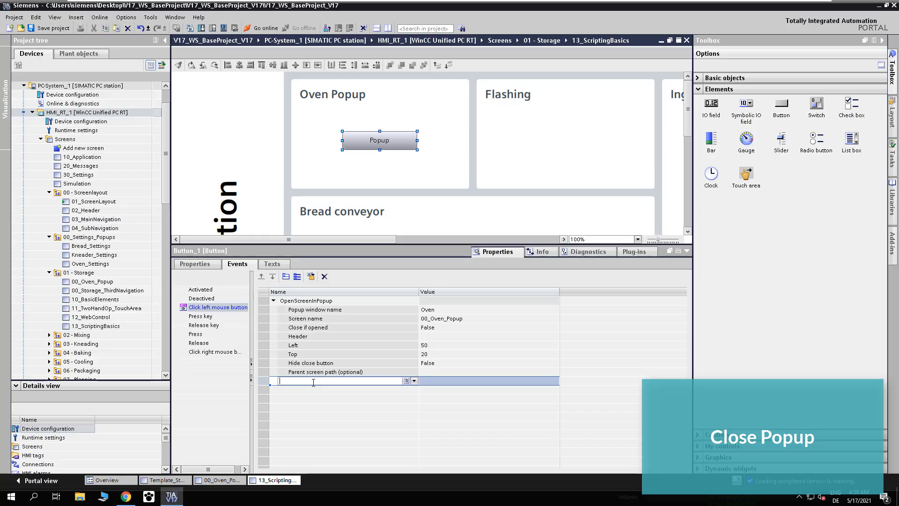
pyautogui.write('setp')
pyautogui.click(314, 395)
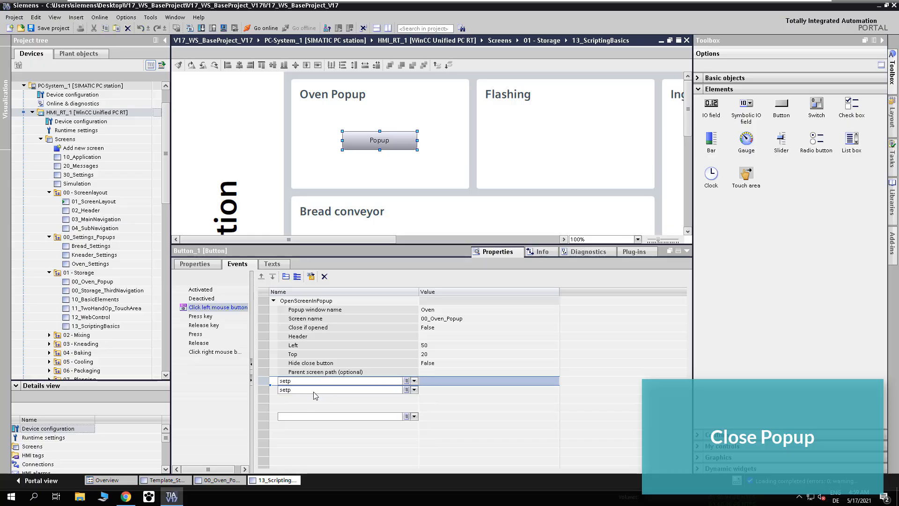
# Step: Set the SetPropertyValue function's screen object path to /Oven and its screen object property name to WindowFlags
pyautogui.click(533, 390)
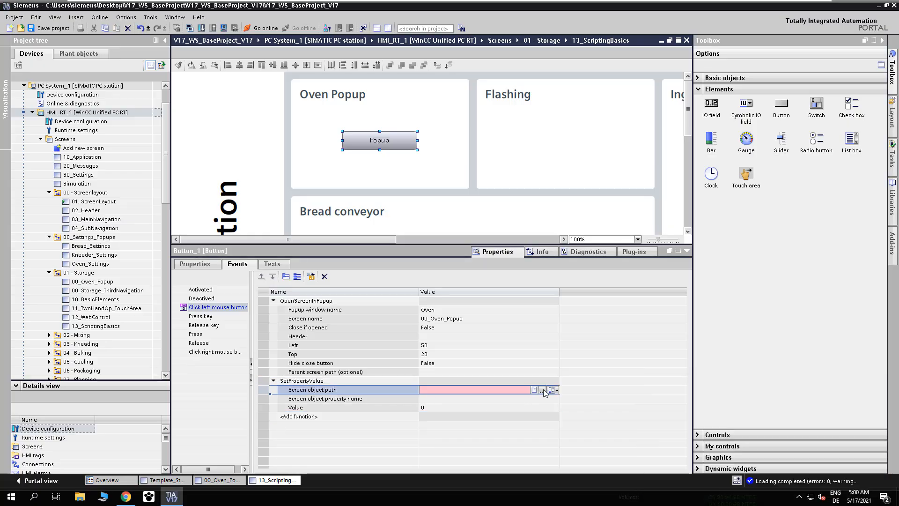
pyautogui.click(553, 390)
pyautogui.click(569, 414)
pyautogui.write('/Oven')
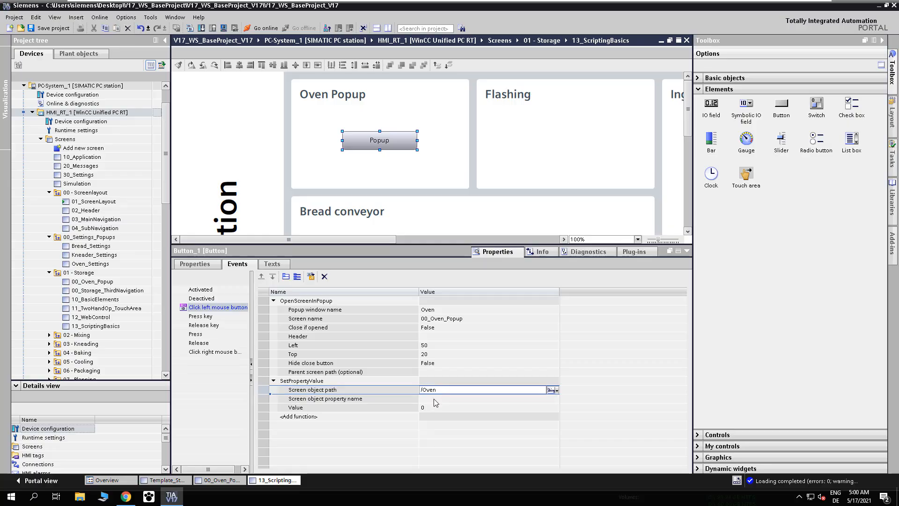
pyautogui.click(435, 398)
pyautogui.write('WindowFlags')
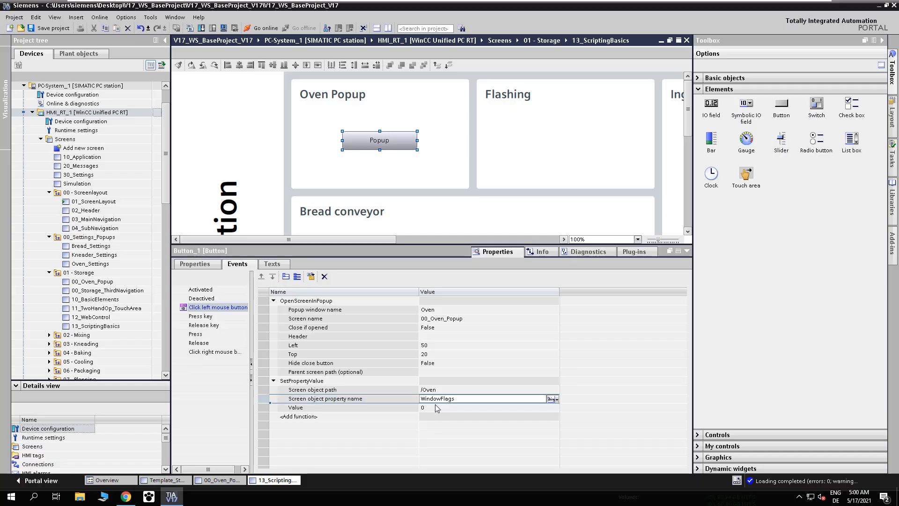
# Step: On the 00_Oven_Popup screen, add ClosePopup to the CLOSE text box's left mouse click event with popup window path /Oven
pyautogui.click(223, 480)
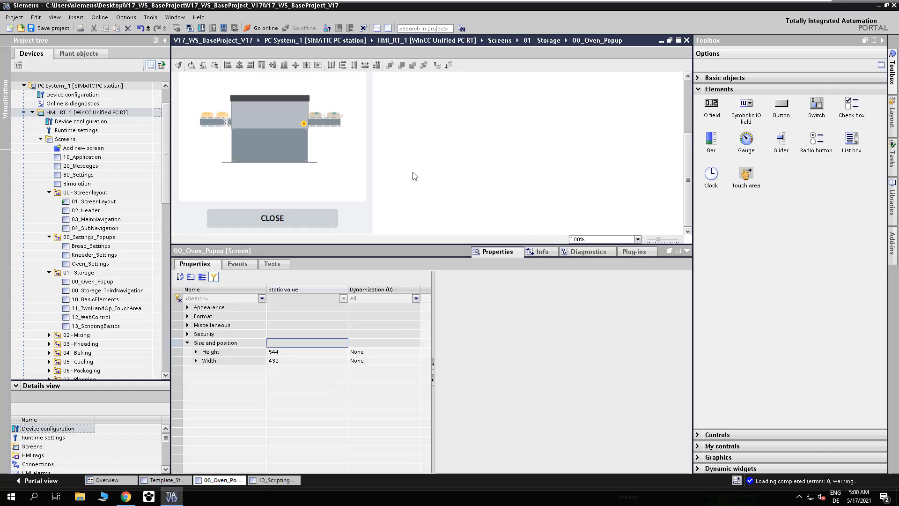
pyautogui.click(316, 220)
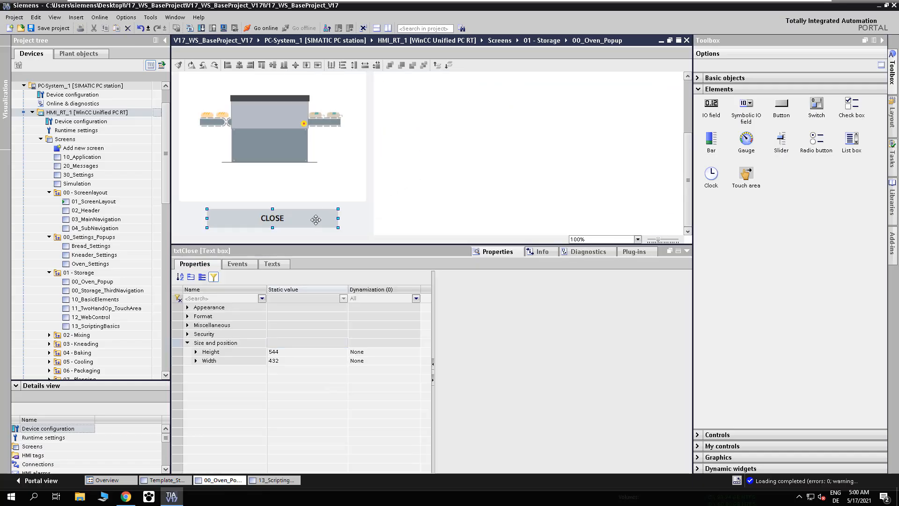
pyautogui.click(238, 265)
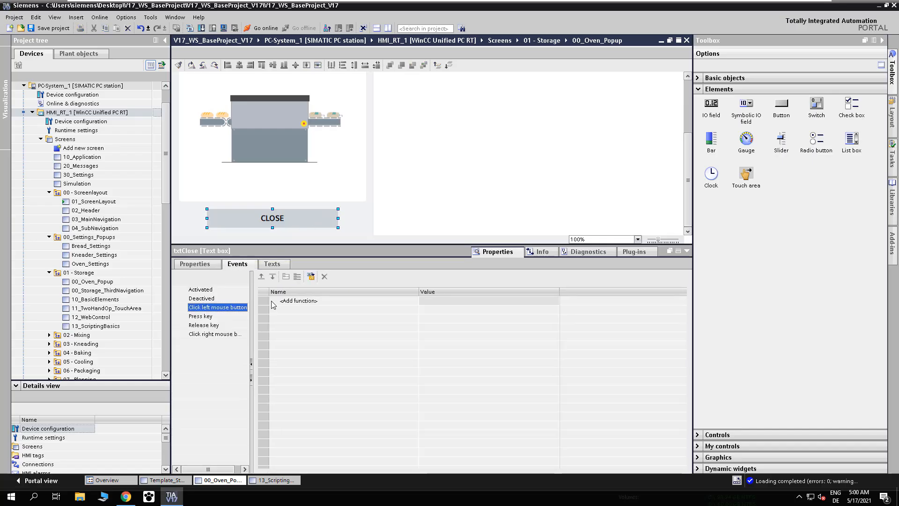
pyautogui.click(314, 302)
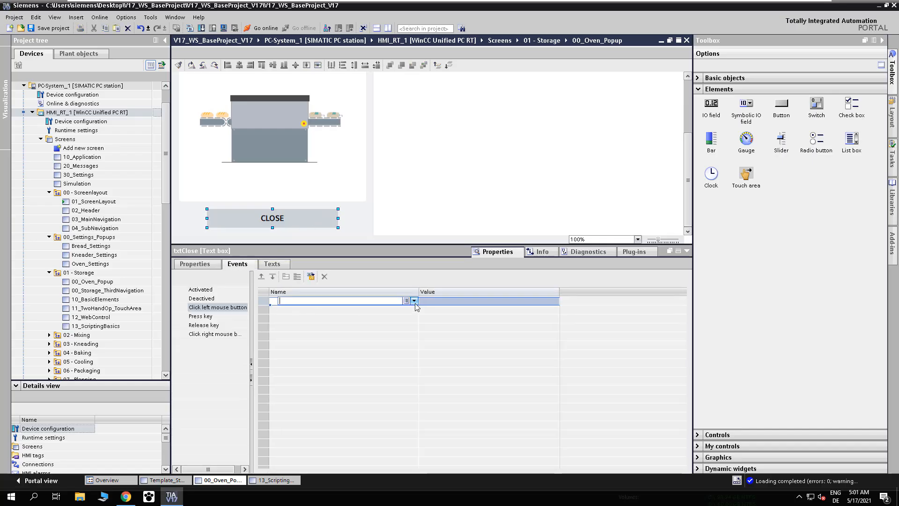
pyautogui.click(414, 302)
pyautogui.click(290, 363)
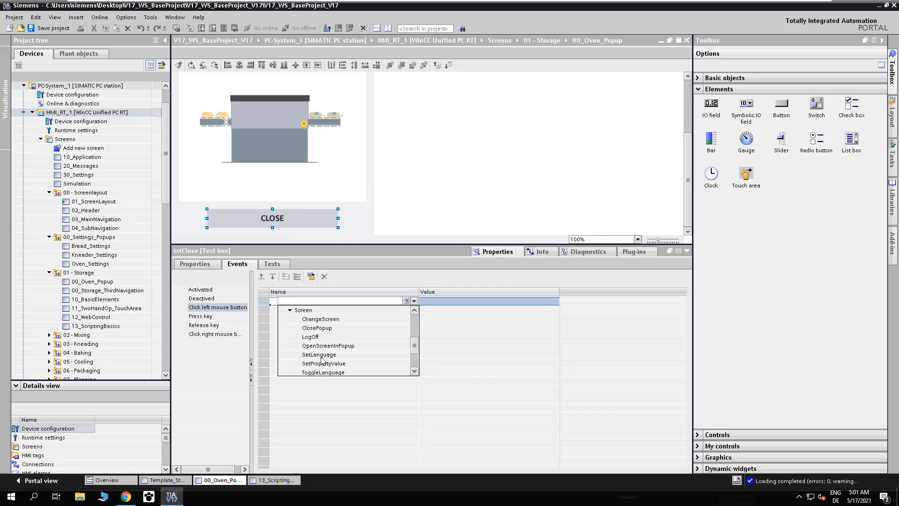
pyautogui.click(317, 328)
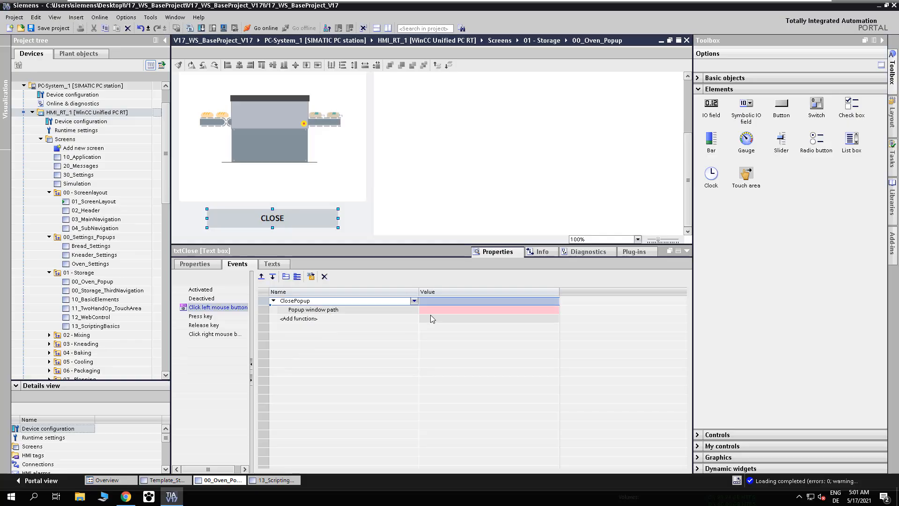
pyautogui.click(433, 310)
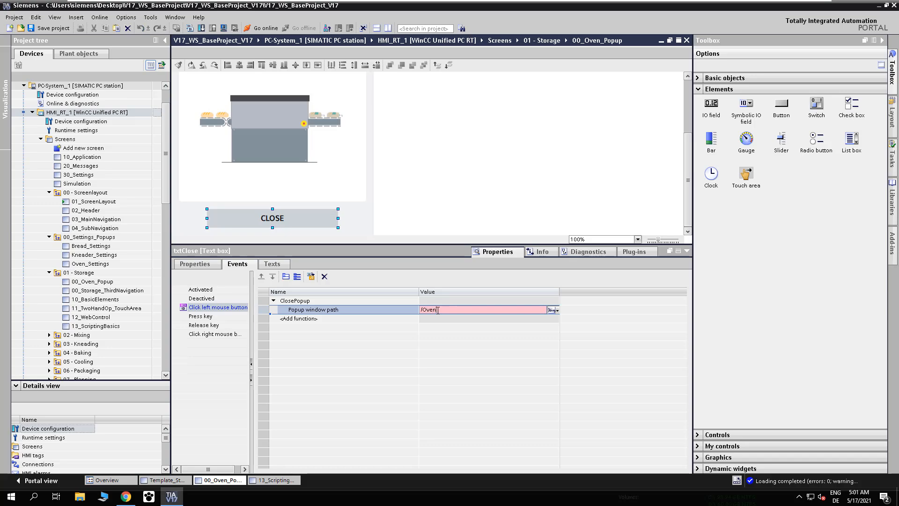
pyautogui.press('Return')
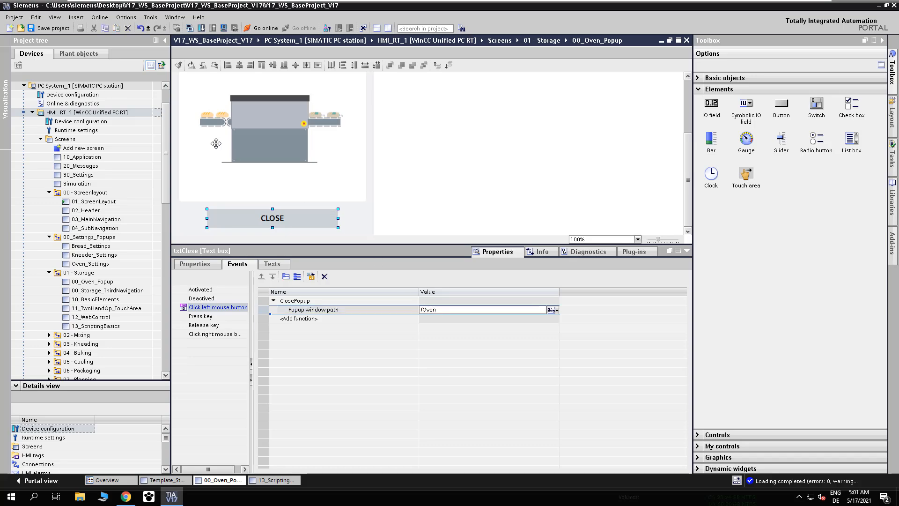
# Step: Download HMI_RT_1 to the device, then open the oven popup and close it with its CLOSE button in the Chrome runtime
pyautogui.click(160, 114)
pyautogui.click(224, 28)
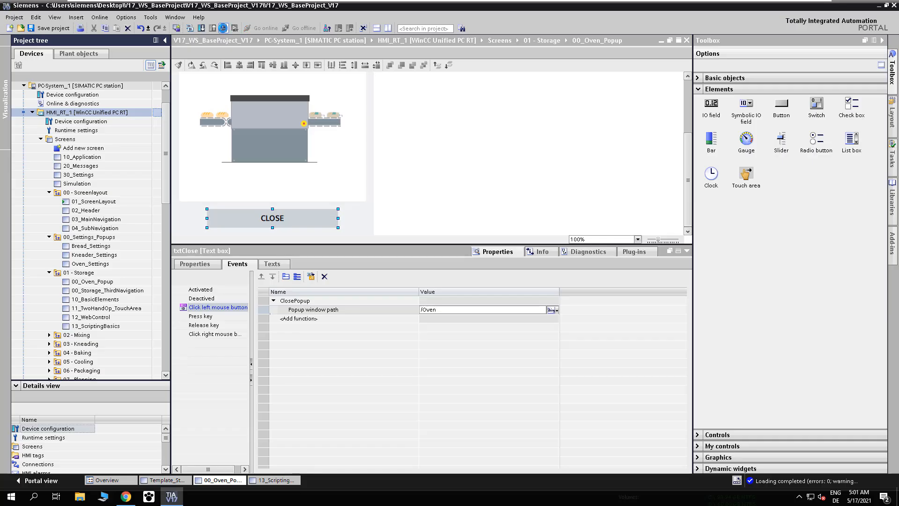
pyautogui.click(575, 341)
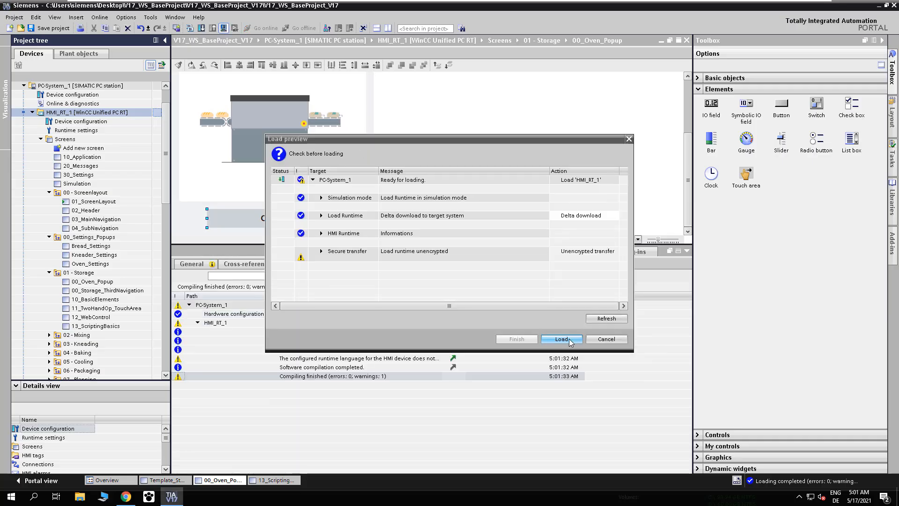
pyautogui.click(126, 497)
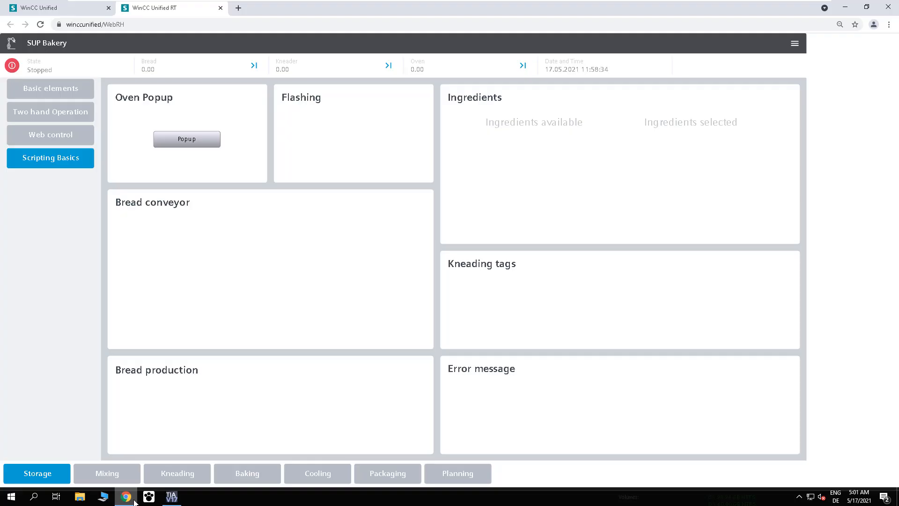
pyautogui.click(199, 148)
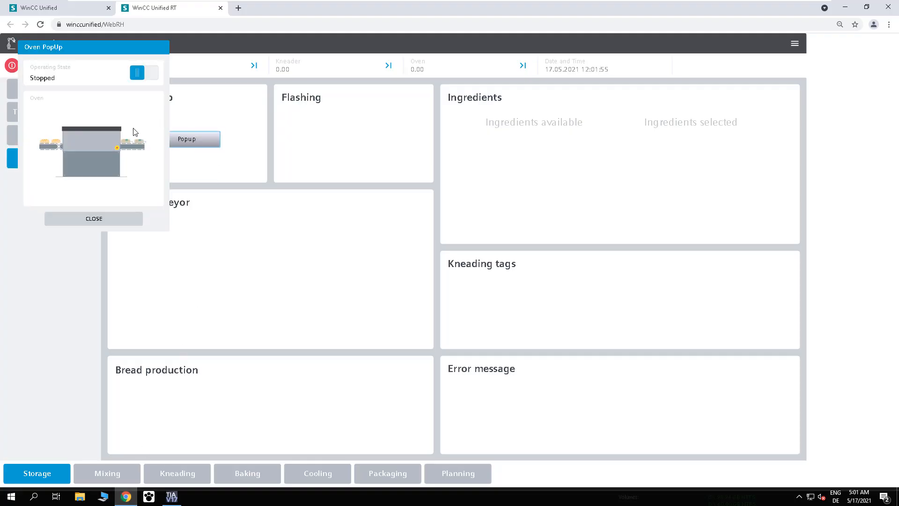
pyautogui.click(91, 222)
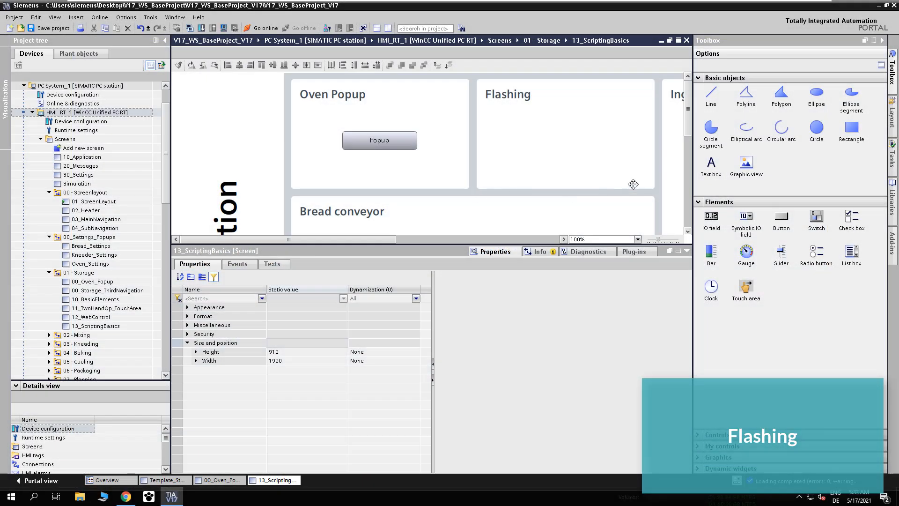
# Step: Place a circle with a radius of about 40 and a narrowed button beside it in the Flashing area of 13_ScriptingBasics
pyautogui.moveTo(820, 133); pyautogui.dragTo(558, 131)
pyautogui.moveTo(587, 163); pyautogui.dragTo(600, 148)
pyautogui.moveTo(777, 217); pyautogui.dragTo(495, 116)
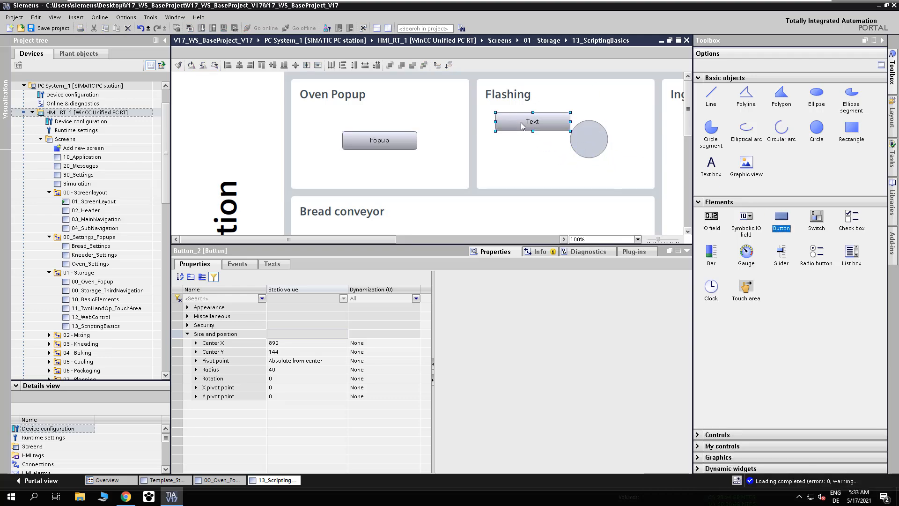
pyautogui.moveTo(571, 121); pyautogui.dragTo(533, 119)
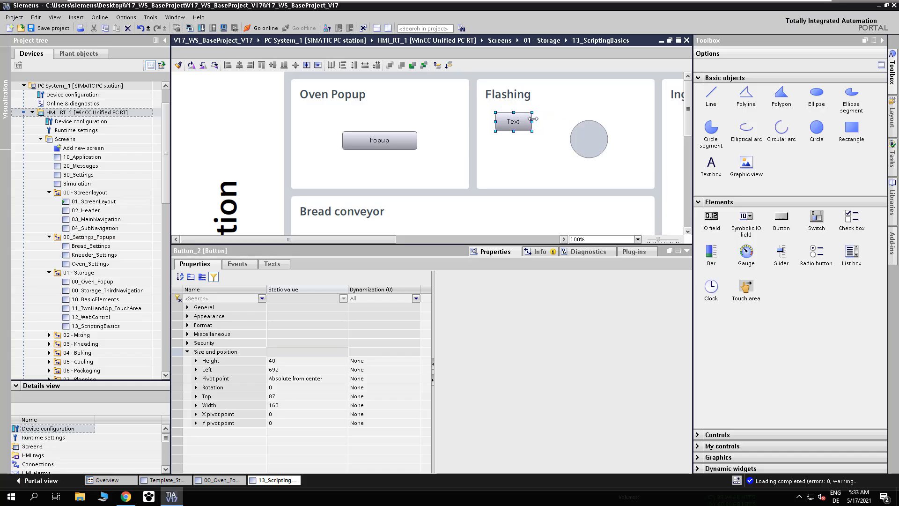
# Step: Set the English text of the new button in the Flashing area to Enable
pyautogui.click(272, 263)
pyautogui.click(236, 300)
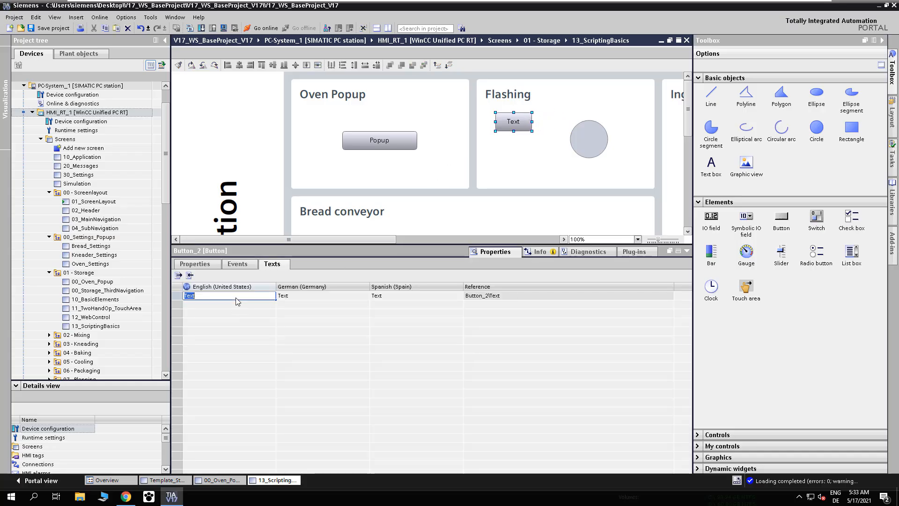
pyautogui.write('Enable')
pyautogui.press('Return')
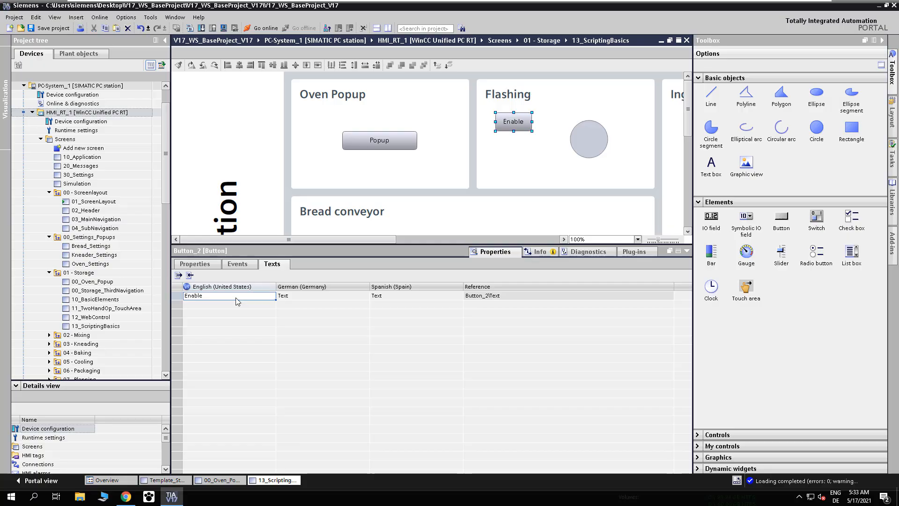
# Step: Copy the Enable button and paste the duplicate directly below the original in the Flashing area
pyautogui.rightClick(528, 126)
pyautogui.click(508, 139)
pyautogui.rightClick(510, 142)
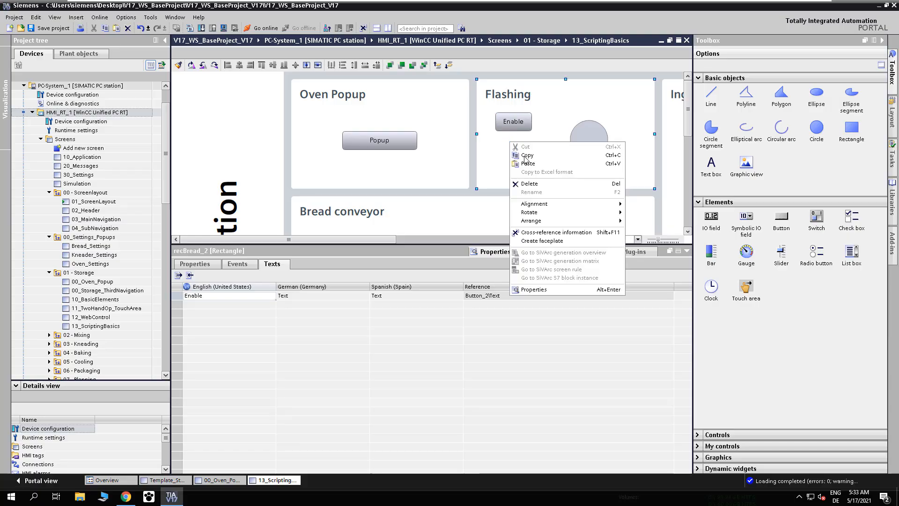
pyautogui.click(527, 164)
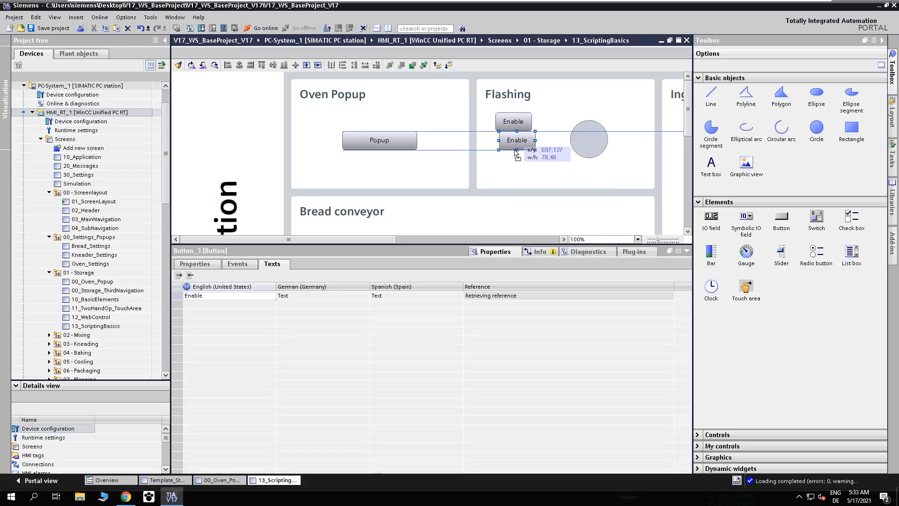
pyautogui.click(512, 156)
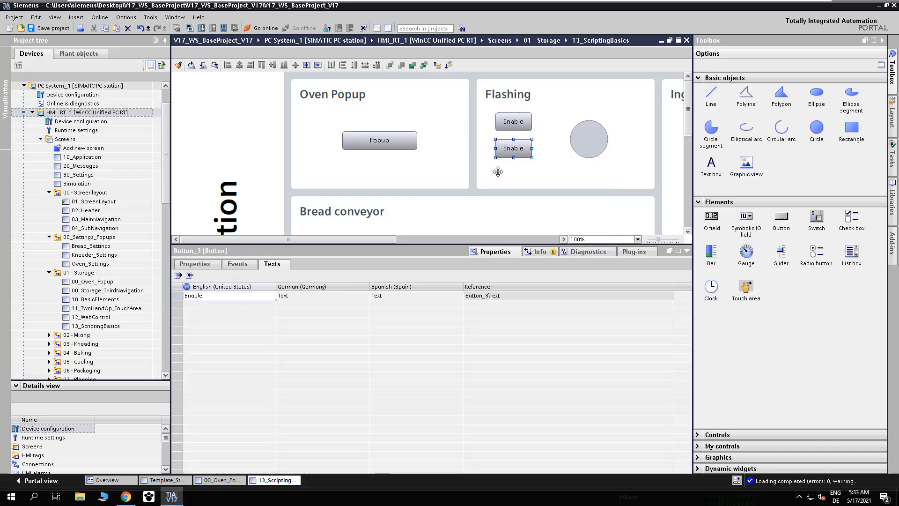
# Step: Set the duplicate button's English text to Disable and move the circle slightly closer to the two buttons
pyautogui.click(194, 298)
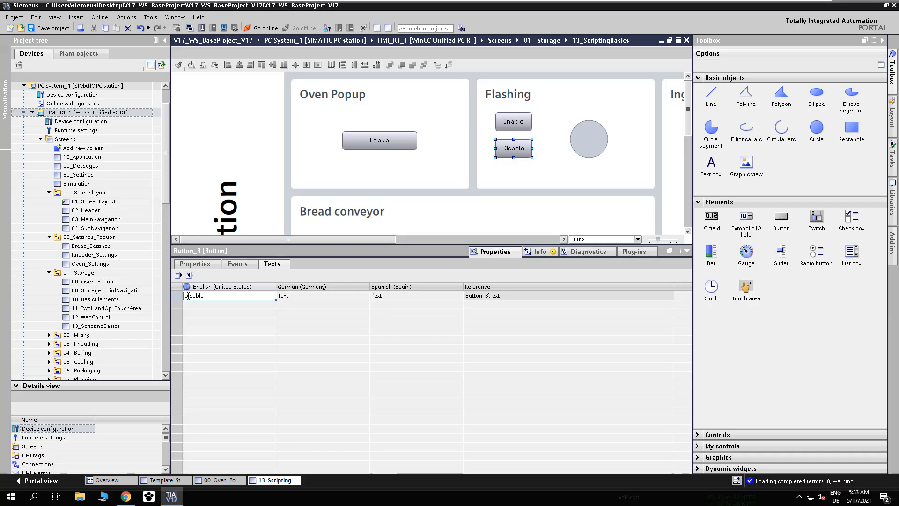
pyautogui.click(580, 143)
# Step: Convert the Enable button's left mouse click event to a script and insert the "Change flashing settings of an item property in current screen" snippet
pyautogui.click(515, 124)
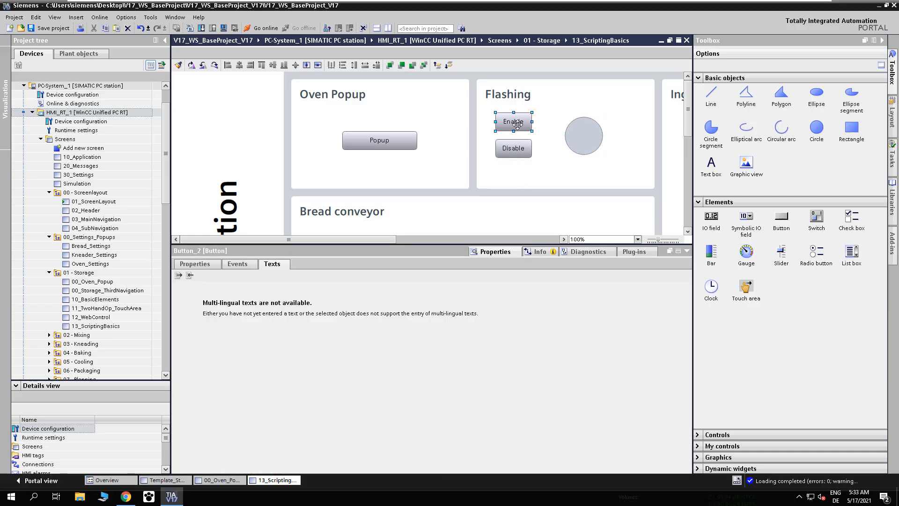
pyautogui.click(237, 263)
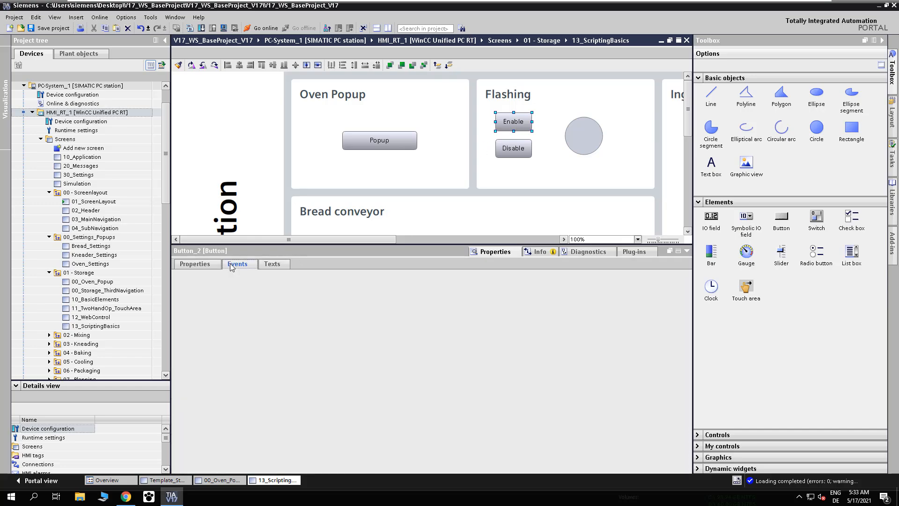
pyautogui.click(313, 277)
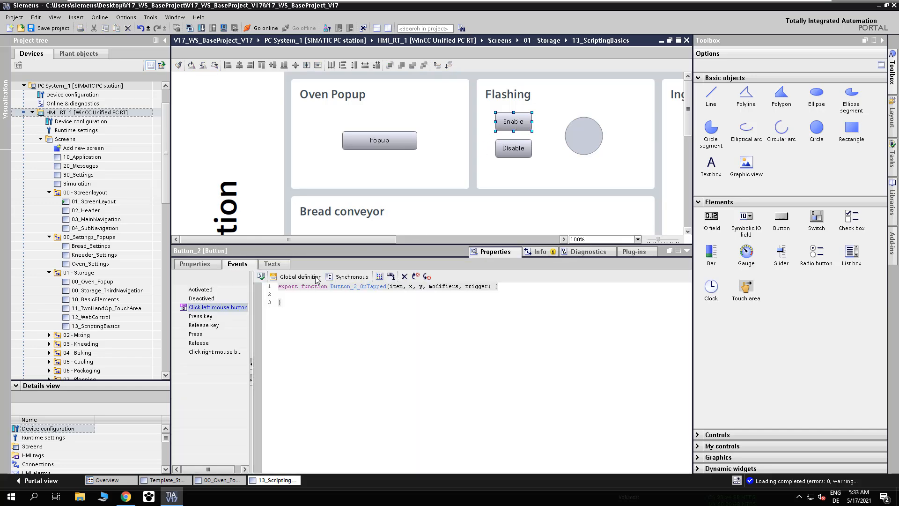
pyautogui.moveTo(318, 298)
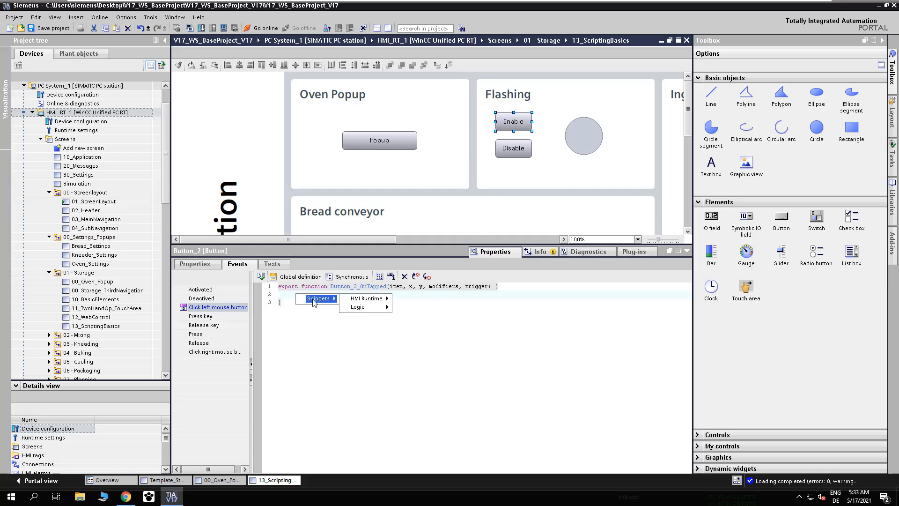
pyautogui.moveTo(376, 303)
pyautogui.moveTo(466, 376)
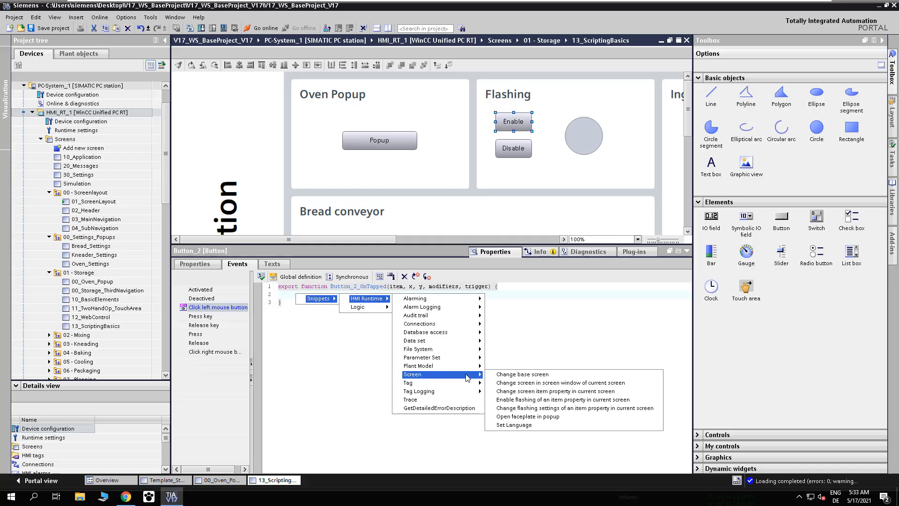
pyautogui.click(579, 408)
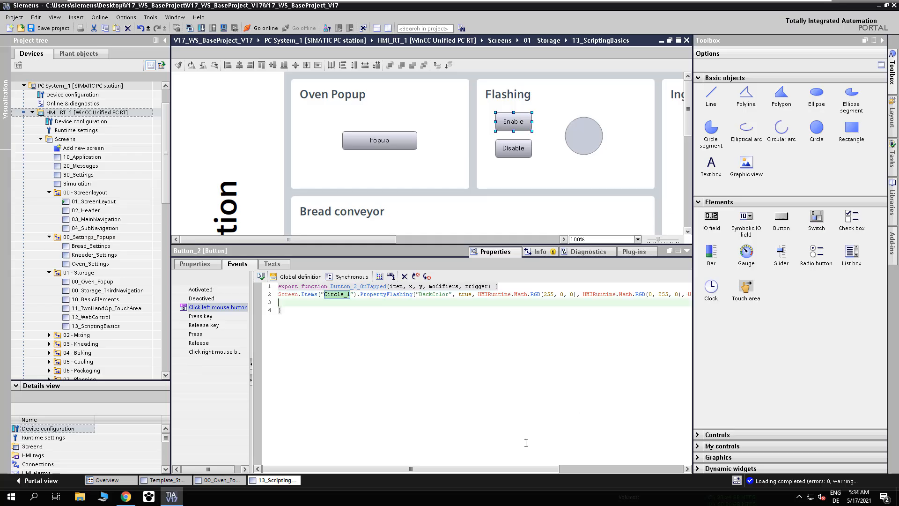
# Step: Set the first flashing color in the Enable button's script to RGB(0, 161, 209)
pyautogui.doubleClick(549, 294)
pyautogui.press('BackSpace')
pyautogui.write('0, 1')
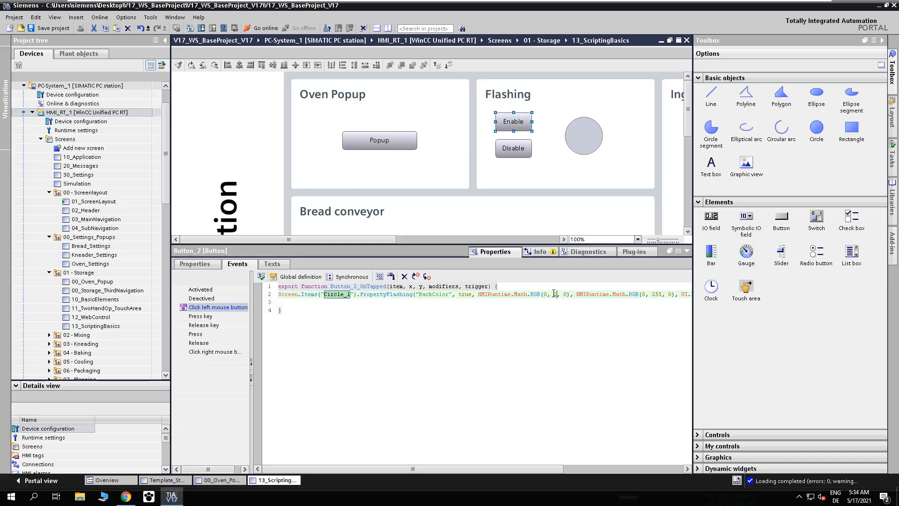
pyautogui.write('61')
pyautogui.press('BackSpace')
pyautogui.write('209')
# Step: Set the second flashing color in the Enable button's script to RGB(252, 193, 138)
pyautogui.moveTo(553, 468); pyautogui.dragTo(672, 472)
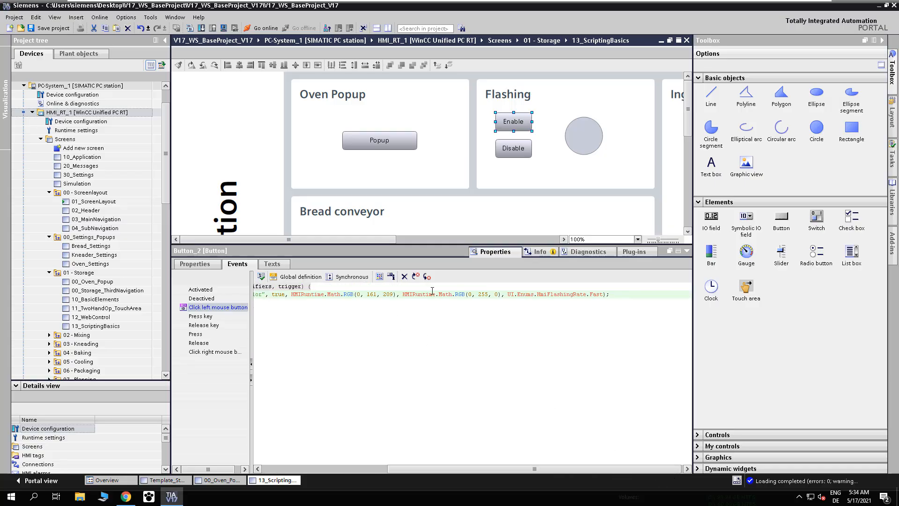
pyautogui.click(472, 295)
pyautogui.press('BackSpace')
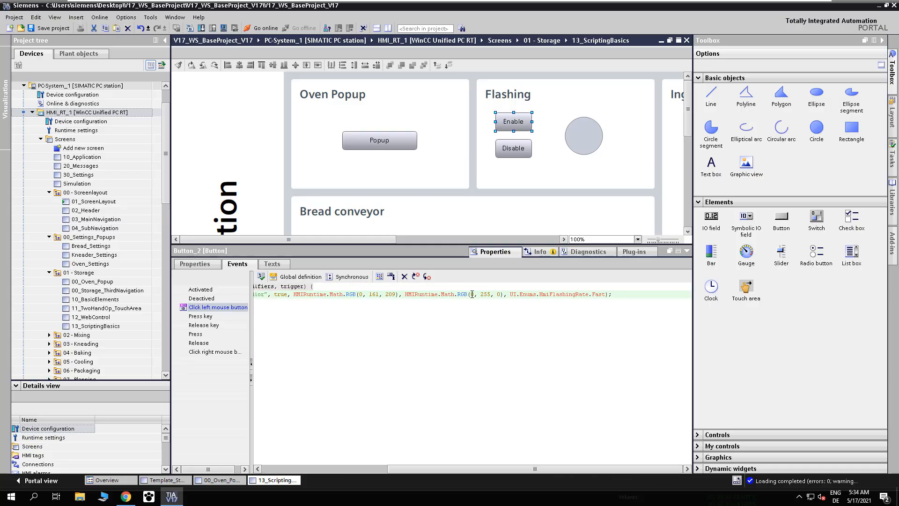
pyautogui.write('252')
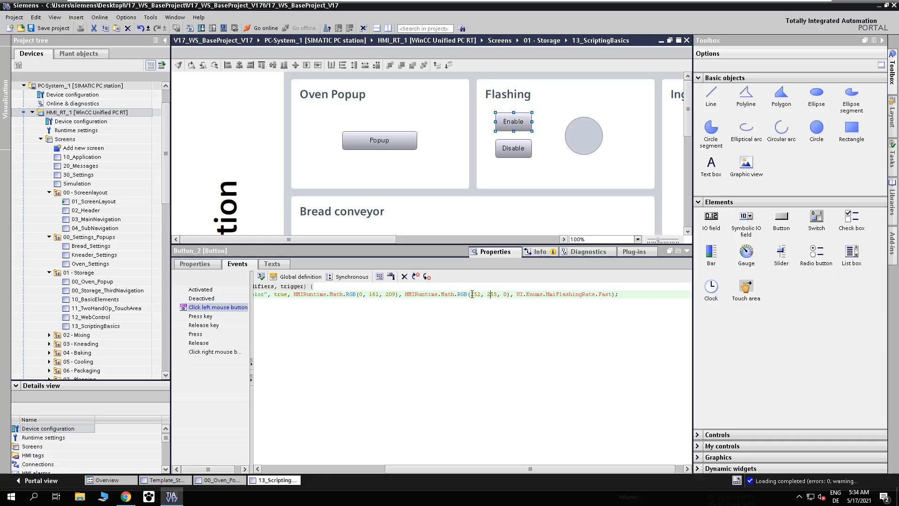
pyautogui.press('BackSpace')
pyautogui.press('BackSpace')
pyautogui.press('BackSpace')
pyautogui.write('193')
pyautogui.press('BackSpace')
pyautogui.write('138')
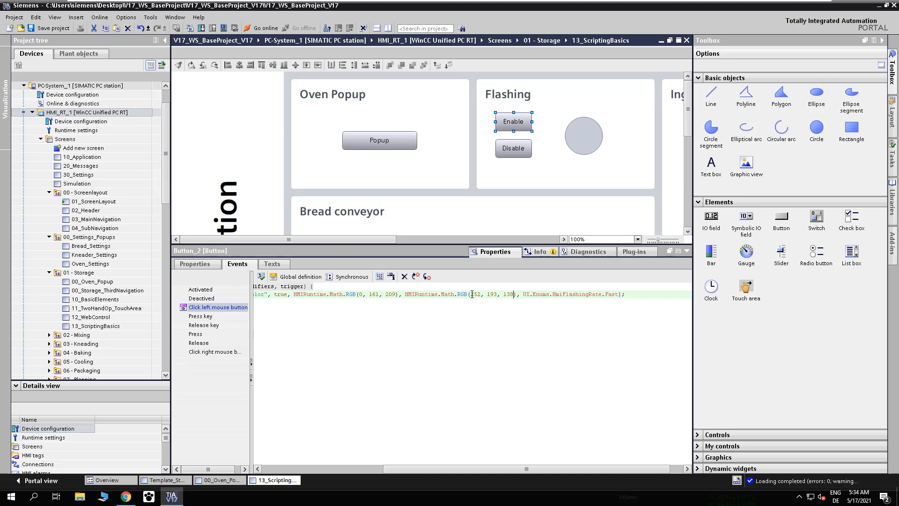
# Step: Change the flashing rate in the Enable button's script to HmiFlashingRate.Medium and check the Circle_1 item name
pyautogui.click(620, 293)
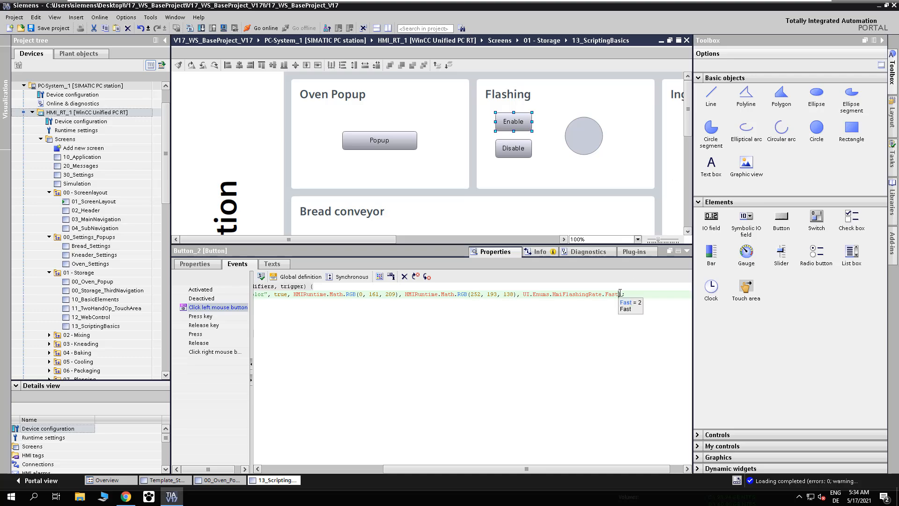
pyautogui.press('BackSpace')
pyautogui.press('BackSpace')
pyautogui.press('BackSpace')
pyautogui.press('BackSpace')
pyautogui.write('Medium')
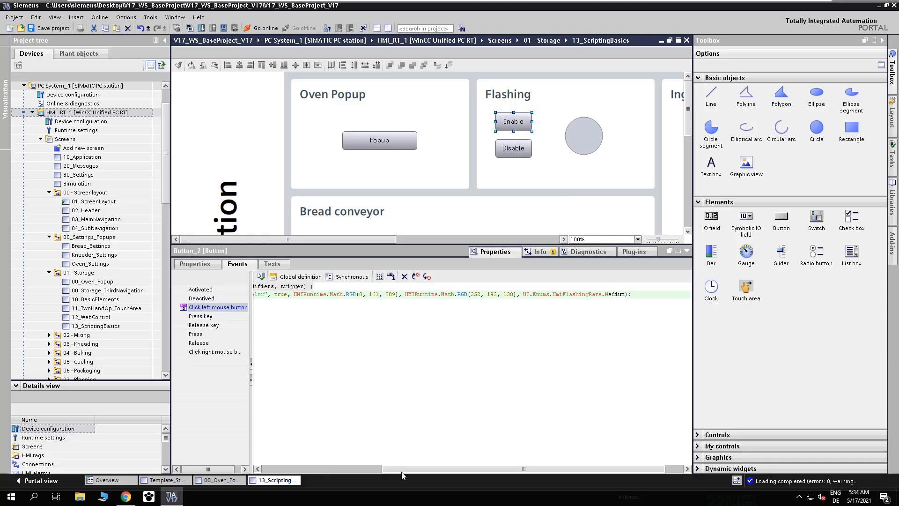
pyautogui.moveTo(402, 470); pyautogui.dragTo(282, 469)
pyautogui.doubleClick(339, 295)
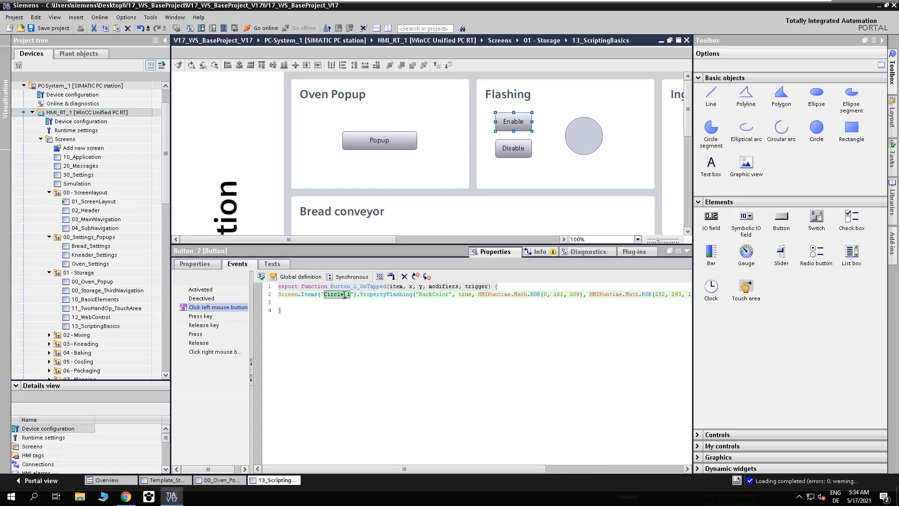
# Step: Script the Disable button's left mouse click with the "Enable flashing of an item property in current screen" snippet, its flag set to false
pyautogui.click(515, 148)
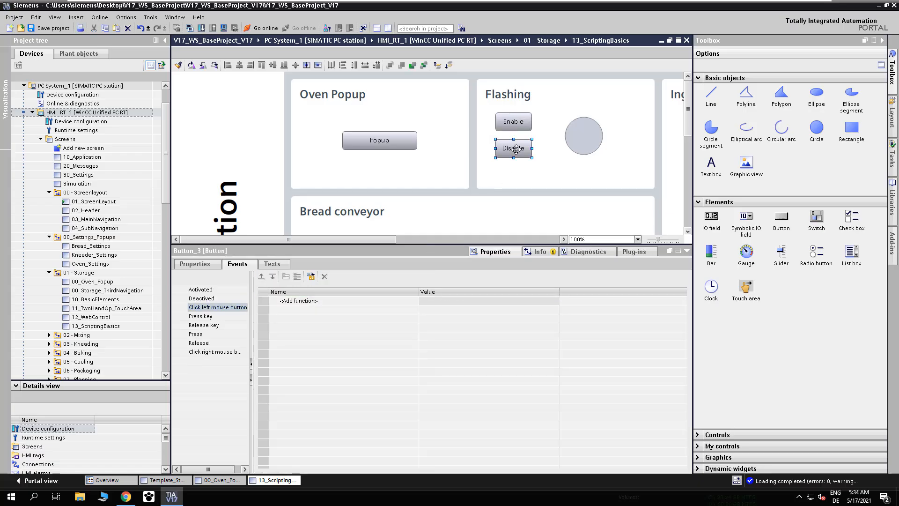
pyautogui.click(311, 276)
pyautogui.rightClick(304, 295)
pyautogui.moveTo(326, 302)
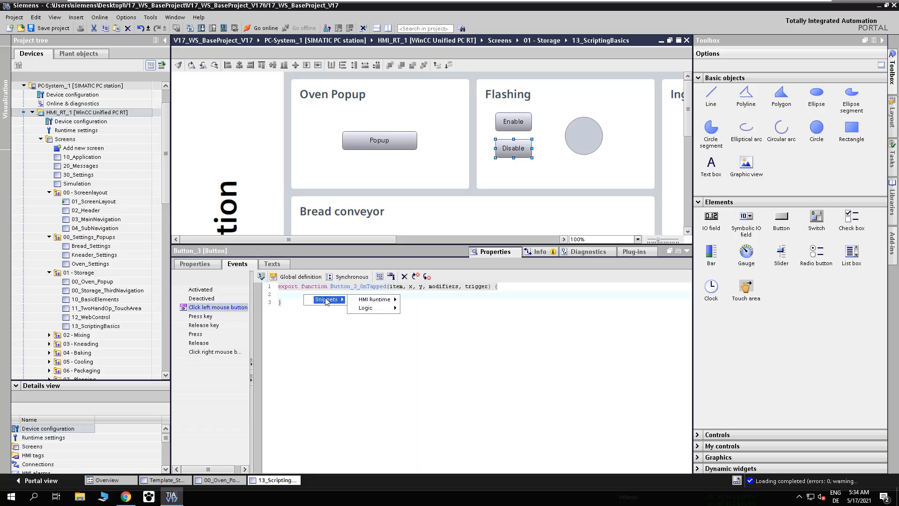
pyautogui.moveTo(374, 302)
pyautogui.moveTo(470, 377)
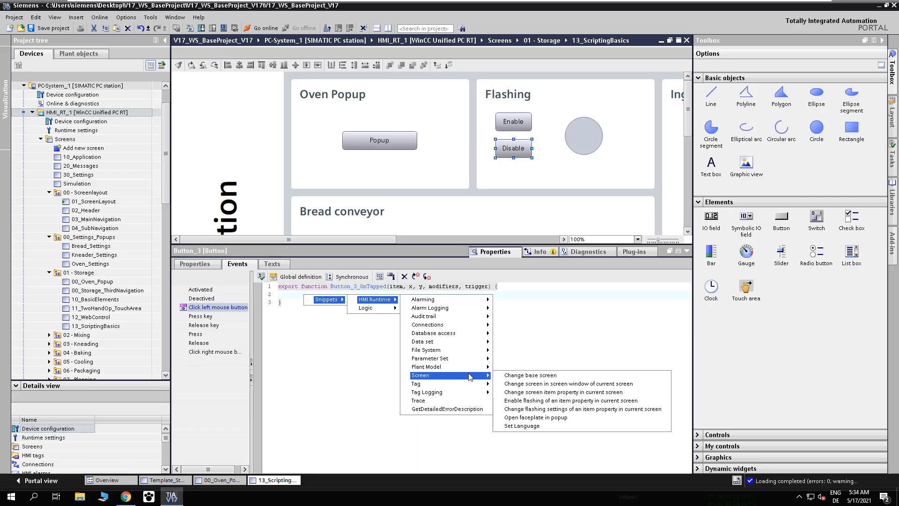
pyautogui.click(552, 401)
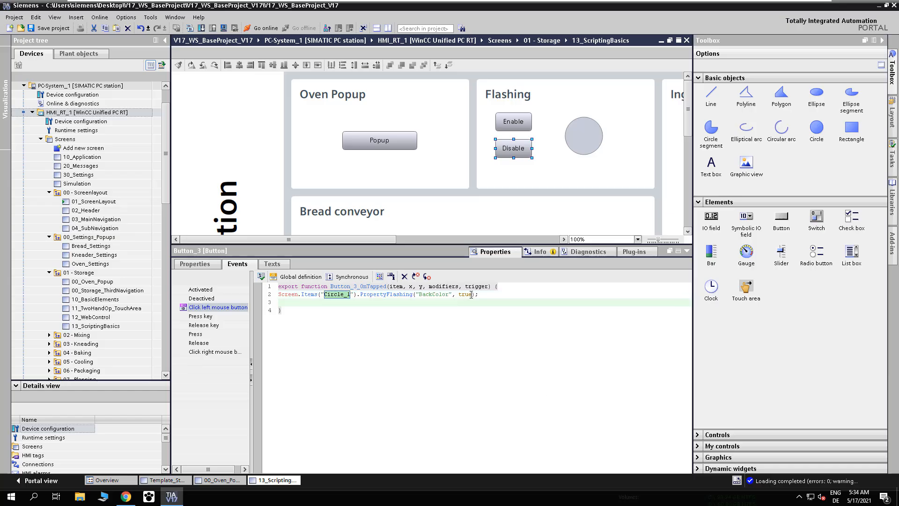
pyautogui.moveTo(471, 294); pyautogui.dragTo(459, 294)
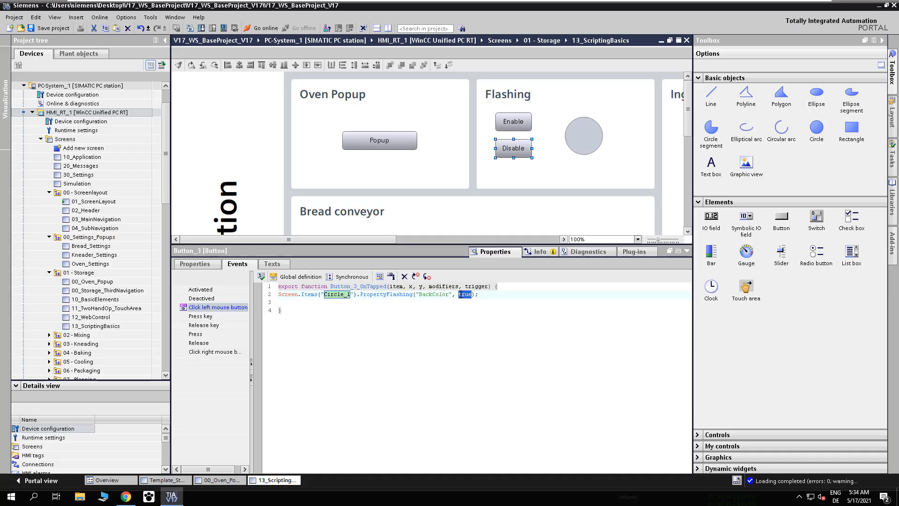
pyautogui.write('false')
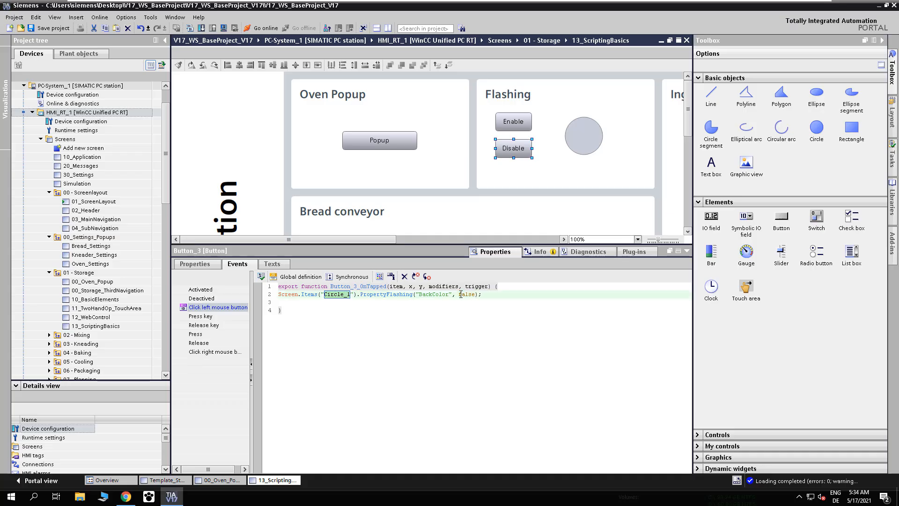
# Step: Download HMI_RT_1 to the device and test the Enable and Disable buttons in the runtime in Chrome
pyautogui.click(151, 113)
pyautogui.click(223, 28)
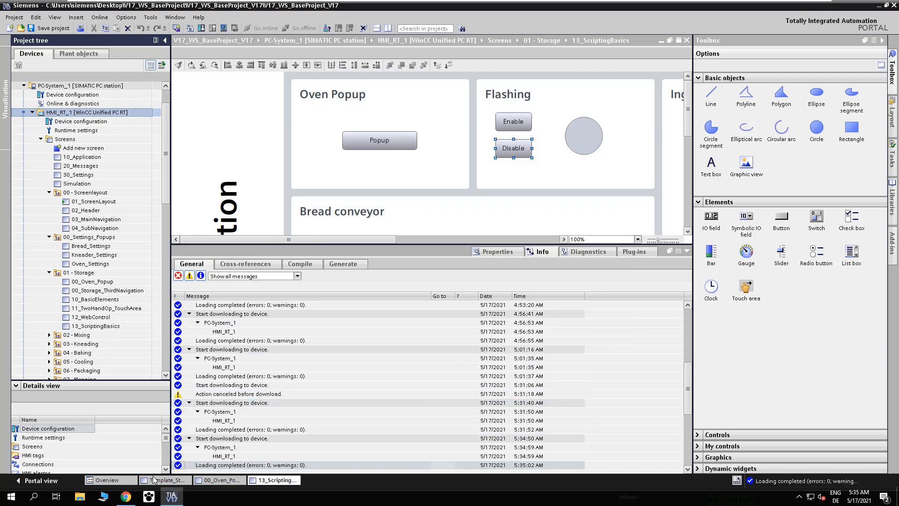
pyautogui.click(125, 496)
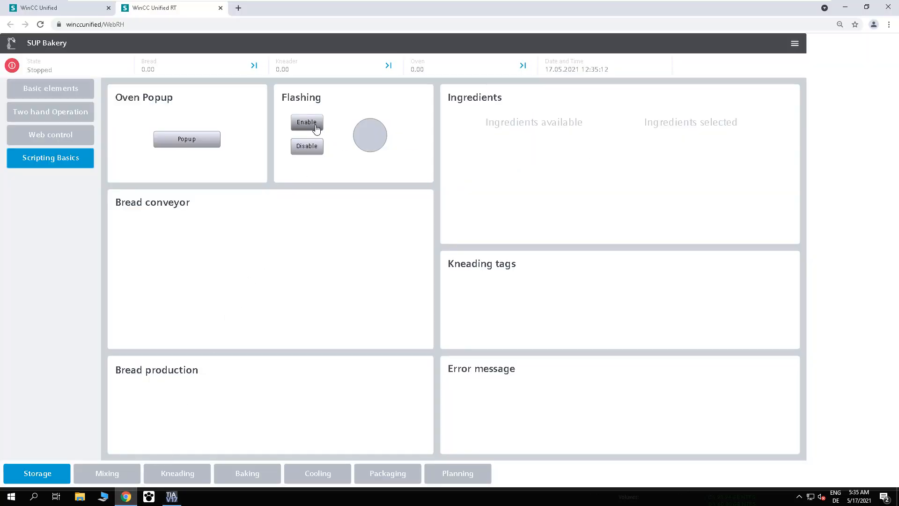
pyautogui.click(316, 127)
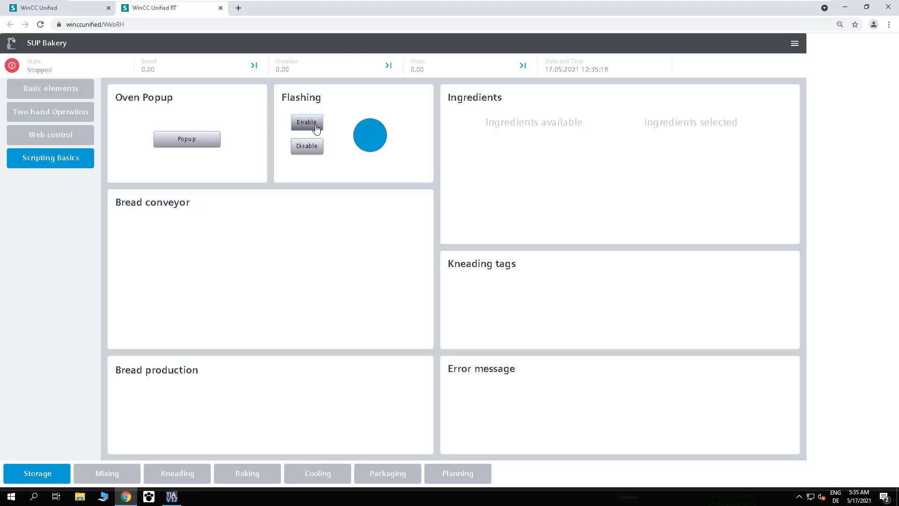
pyautogui.click(306, 147)
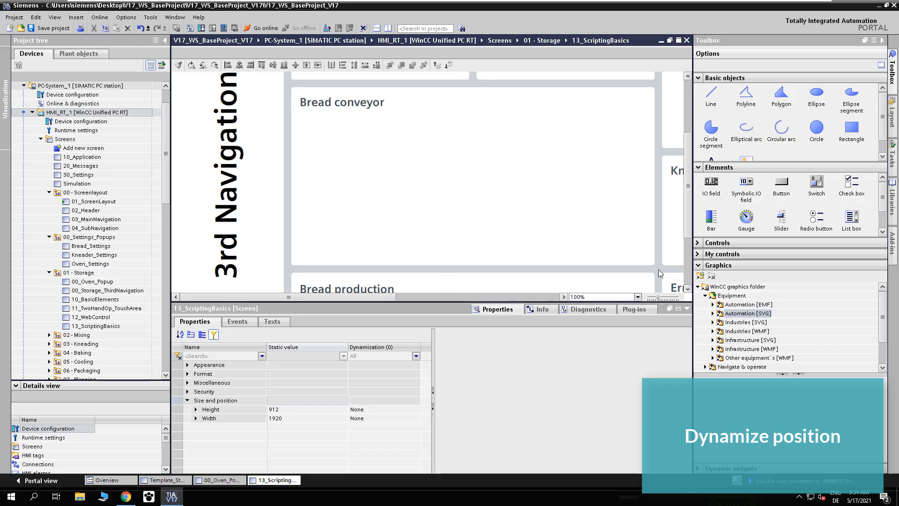
# Step: Place the conveyor graphic from the Automation [SVG] Conveyors folder in the middle of the Bread conveyor area
pyautogui.scroll(-1, 713, 313)
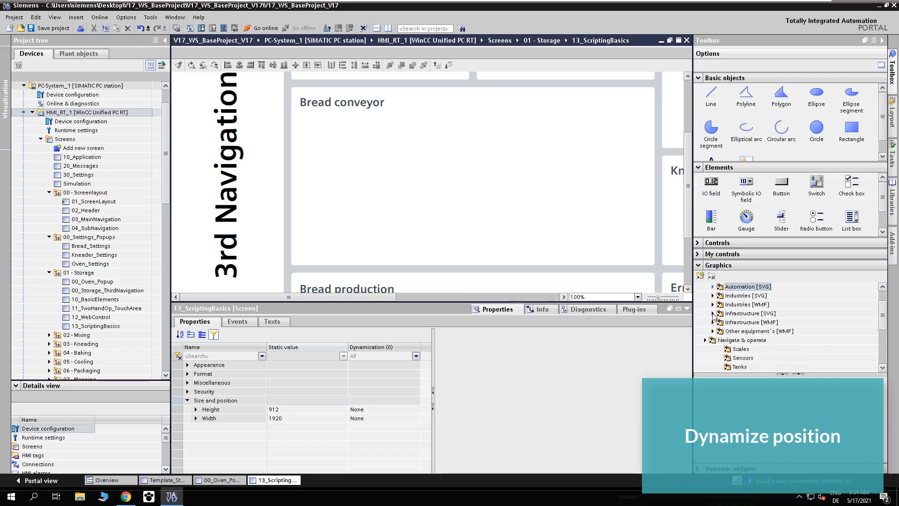
pyautogui.click(739, 306)
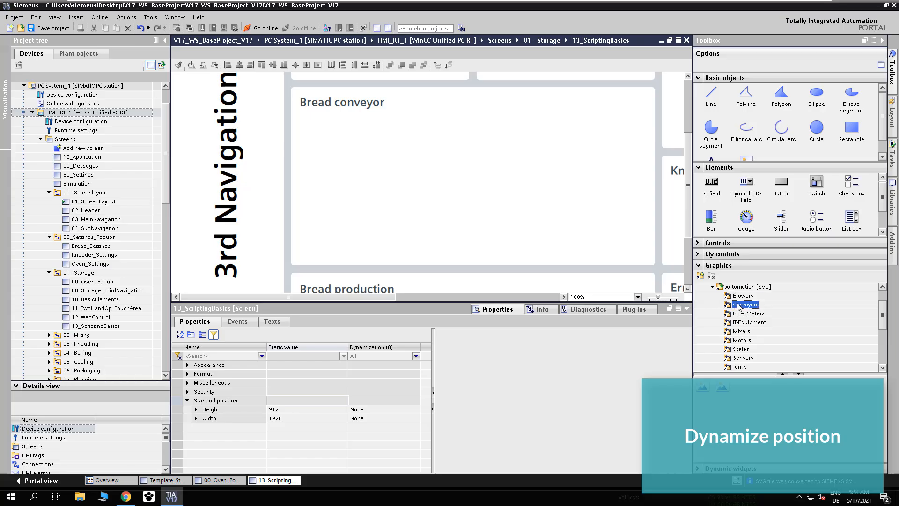
pyautogui.moveTo(738, 306); pyautogui.dragTo(450, 170)
pyautogui.moveTo(520, 257); pyautogui.dragTo(473, 208)
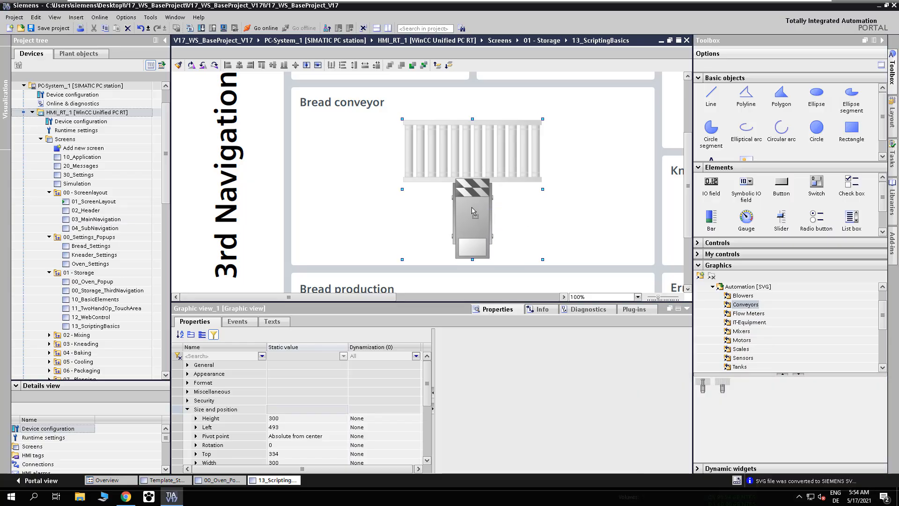
# Step: Add the light brown bread graphic from the Bakery folder in My graphics folder and place it on the conveyor rollers
pyautogui.click(713, 287)
pyautogui.scroll(1, 714, 285)
pyautogui.click(698, 286)
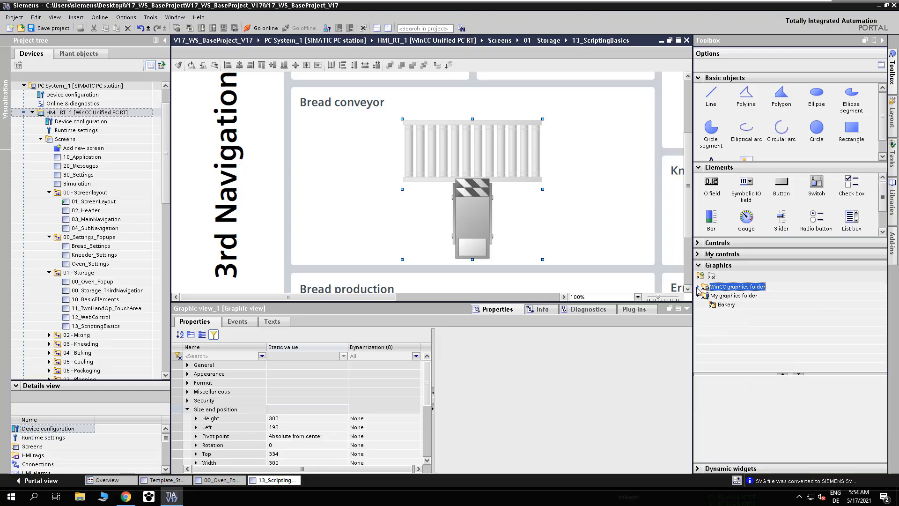
pyautogui.click(715, 304)
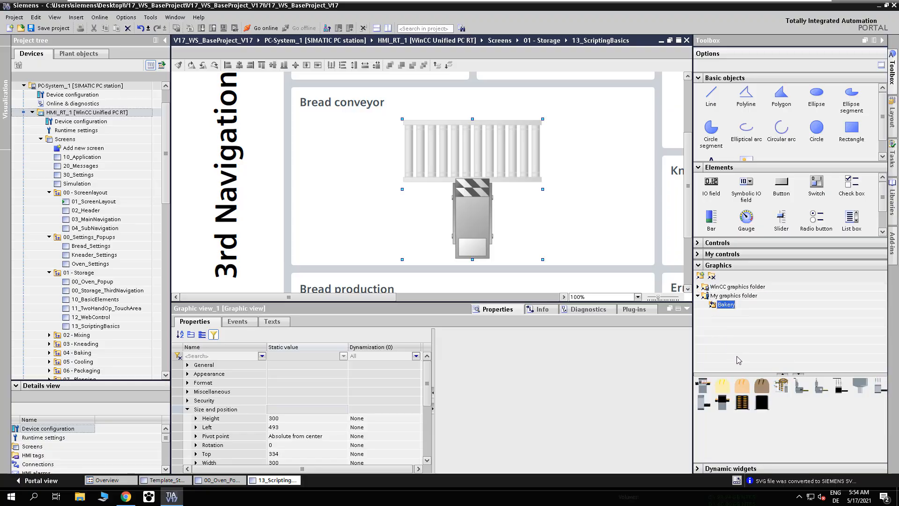
pyautogui.moveTo(746, 391); pyautogui.dragTo(569, 157)
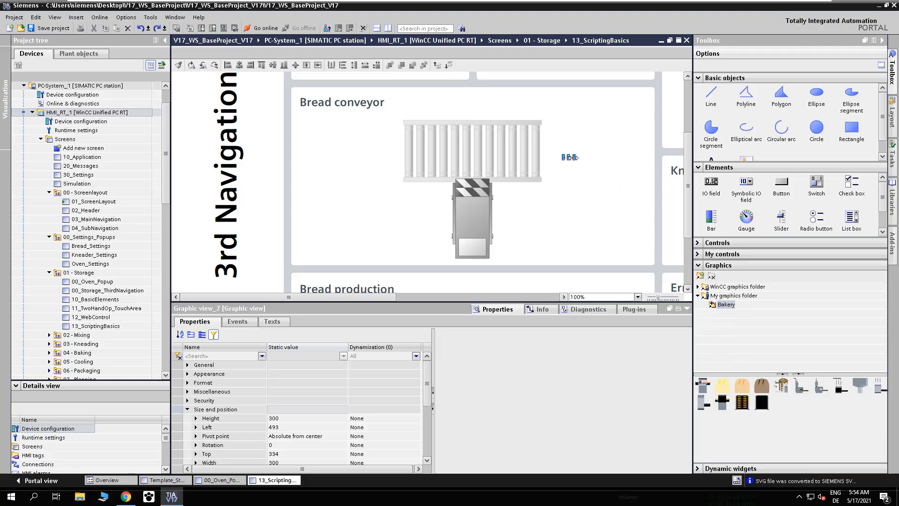
pyautogui.moveTo(455, 146); pyautogui.dragTo(469, 149)
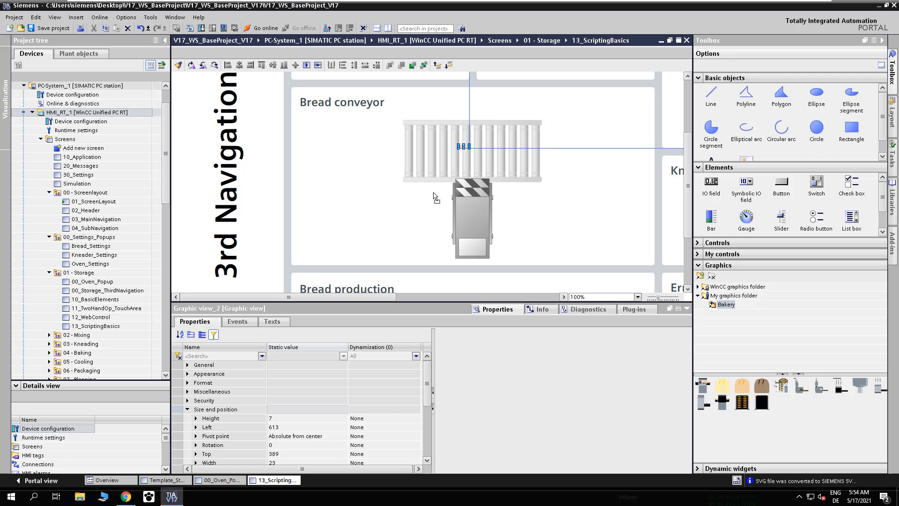
# Step: Set the bread graphic's height to 48 and width to 123, and center it on the conveyor rollers
pyautogui.click(286, 419)
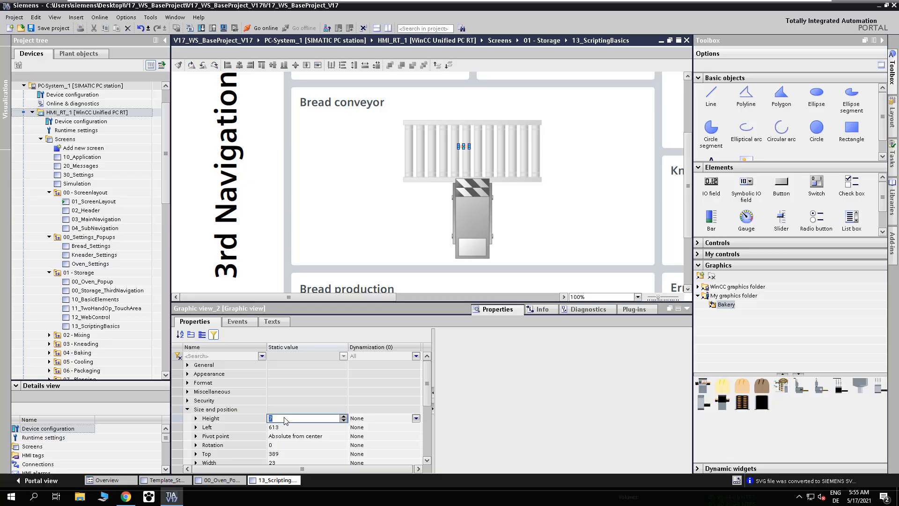
pyautogui.write('48')
pyautogui.press('Return')
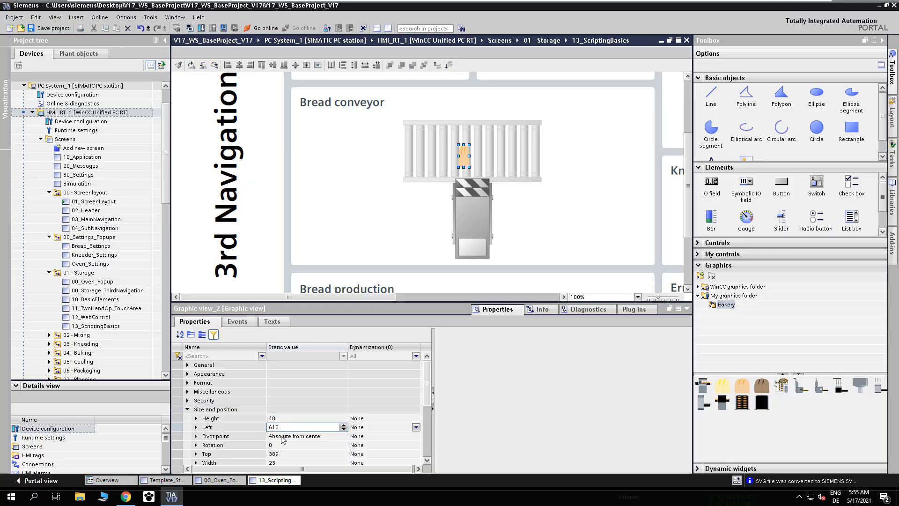
pyautogui.click(283, 462)
pyautogui.write('1')
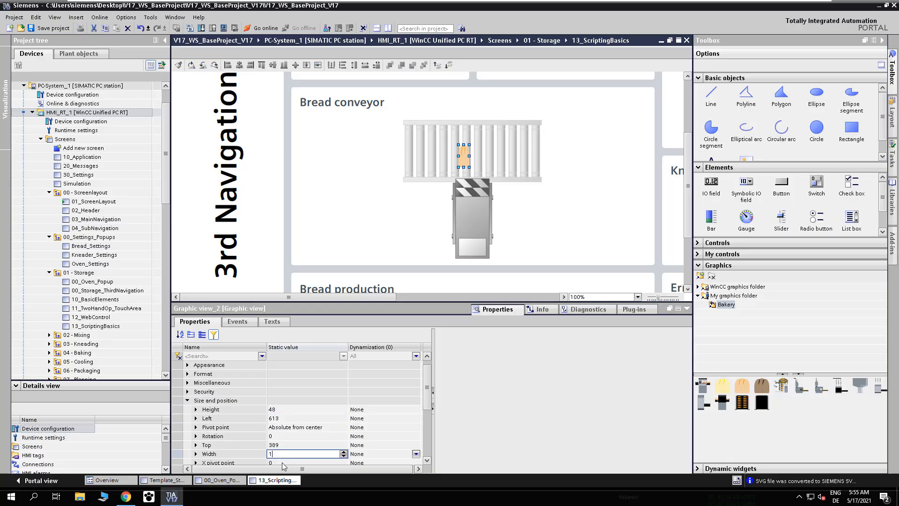
pyautogui.write('23')
pyautogui.press('Return')
pyautogui.click(285, 463)
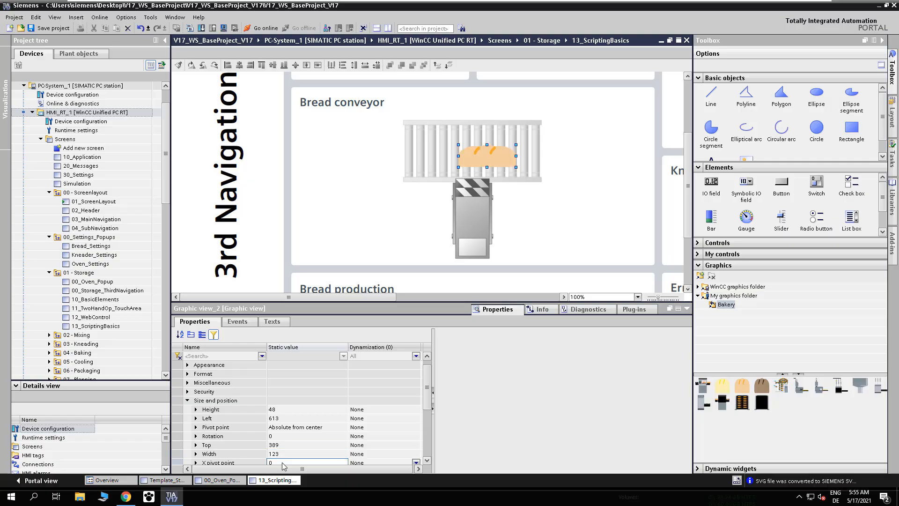
pyautogui.click(482, 159)
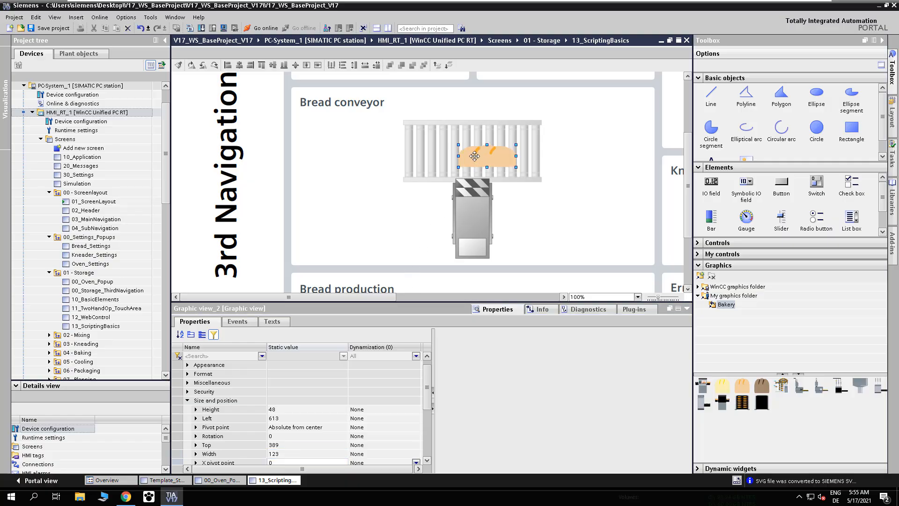
pyautogui.moveTo(471, 155); pyautogui.dragTo(469, 158)
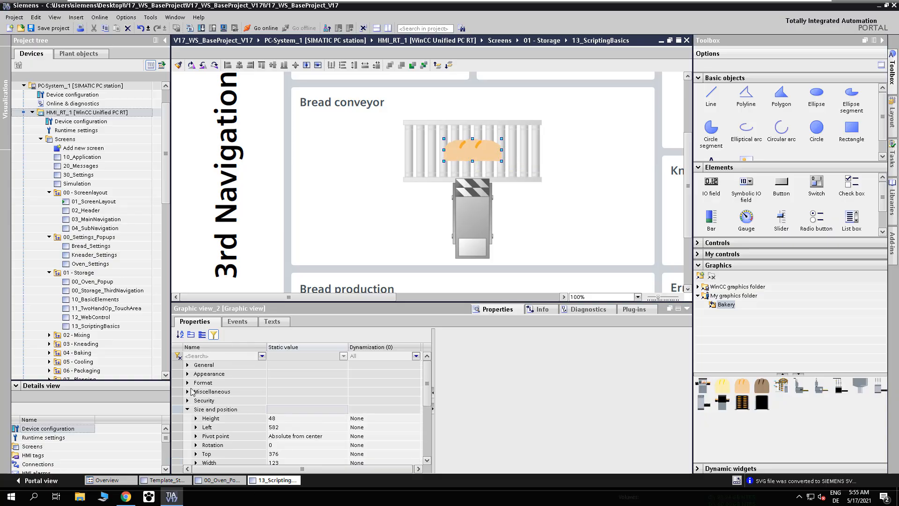
# Step: Rename the bread graphic view as Bread
pyautogui.click(188, 393)
pyautogui.click(188, 392)
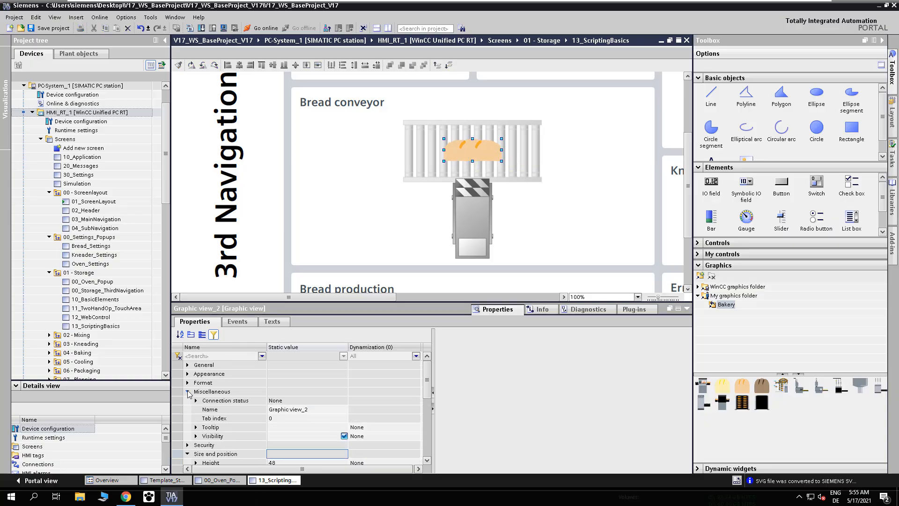
pyautogui.click(284, 410)
pyautogui.hotkey('ctrl', 'a')
pyautogui.write('Bread')
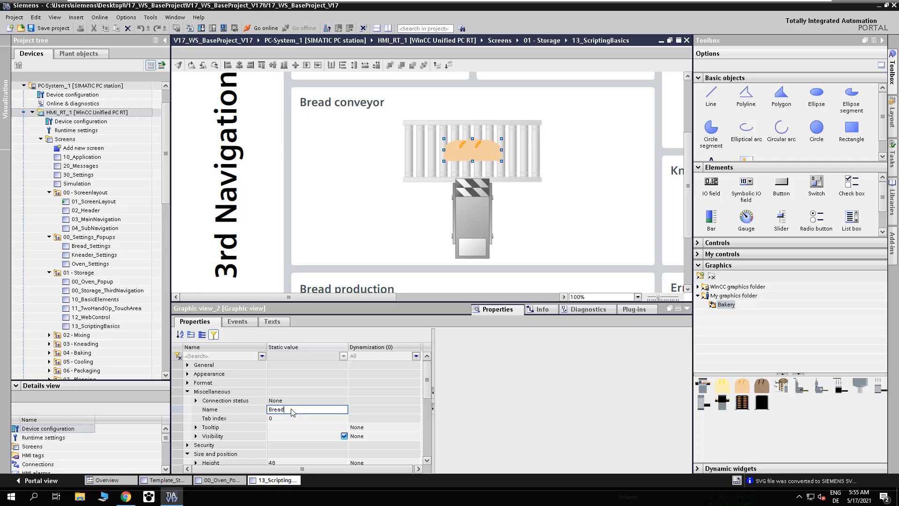
pyautogui.press('Tab')
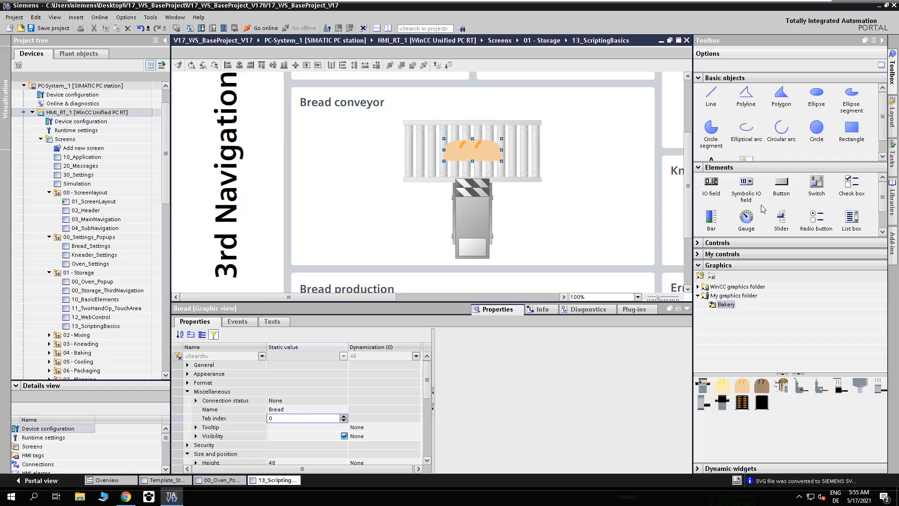
# Step: Add a button beside the conveyor graphic in the Bread conveyor area and set its English text to Left
pyautogui.moveTo(781, 185); pyautogui.dragTo(311, 138)
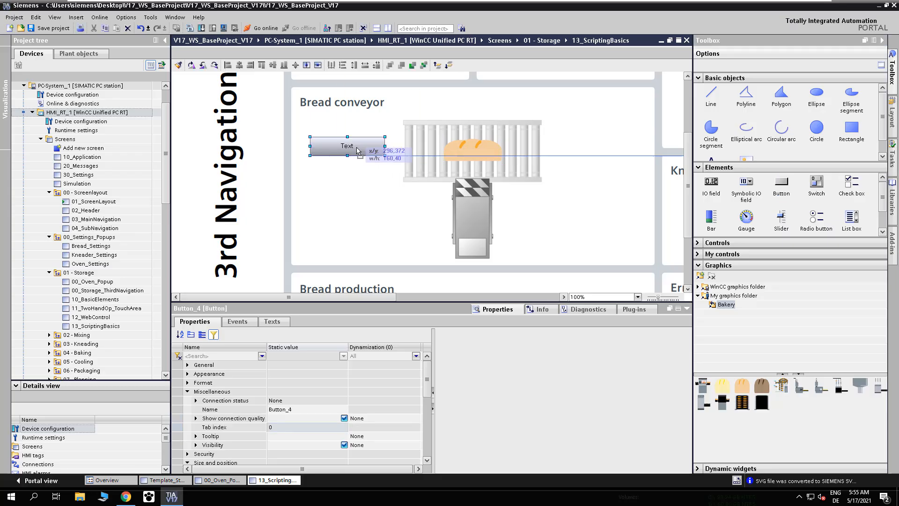
pyautogui.click(272, 323)
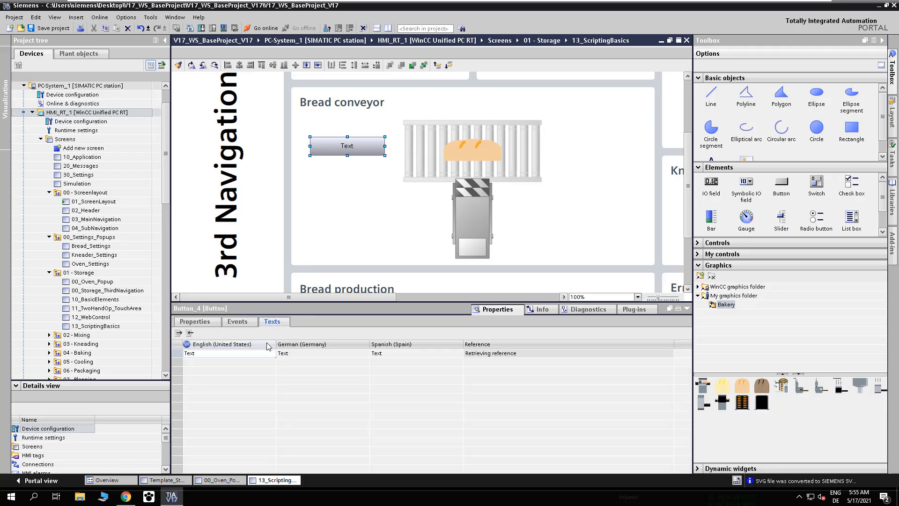
pyautogui.doubleClick(251, 354)
pyautogui.write('Lef')
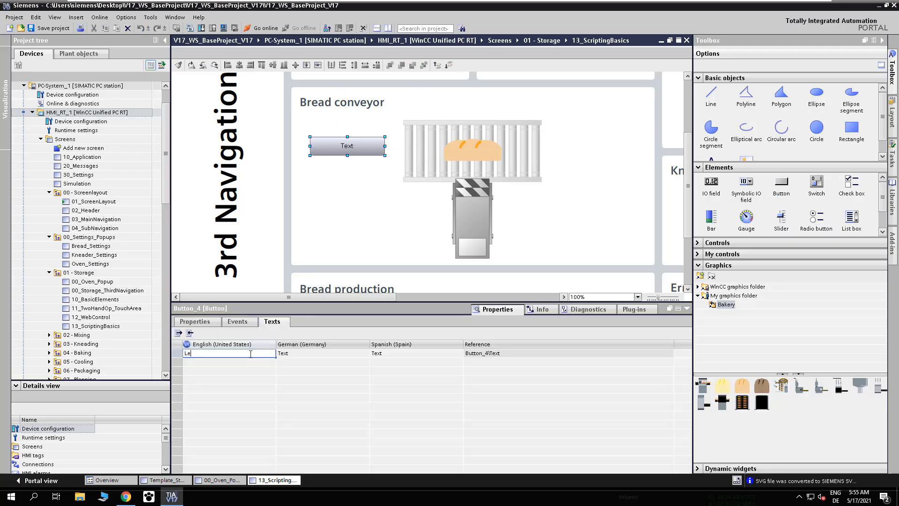
# Step: Start a script on the Left button's Click left mouse button event with let left = Screen.Items("Bread")
pyautogui.click(238, 321)
pyautogui.click(310, 335)
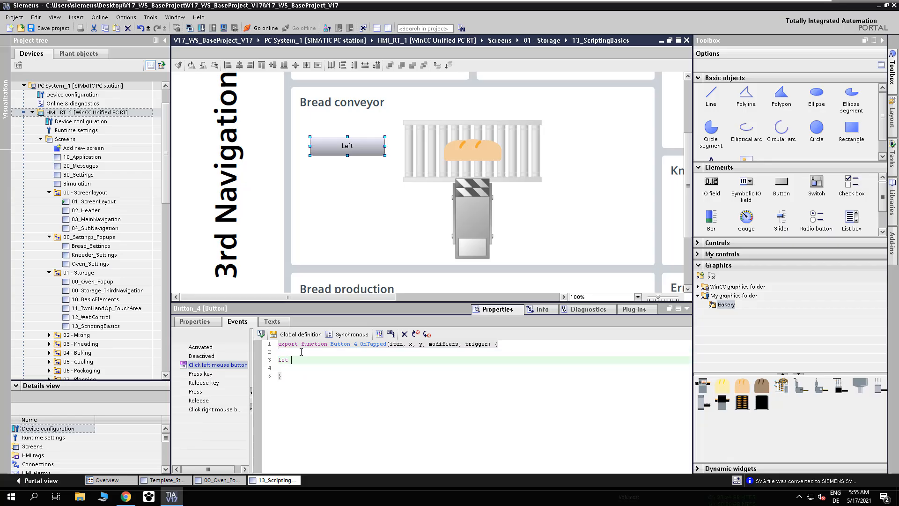
pyautogui.write('let left = Screen.Items')
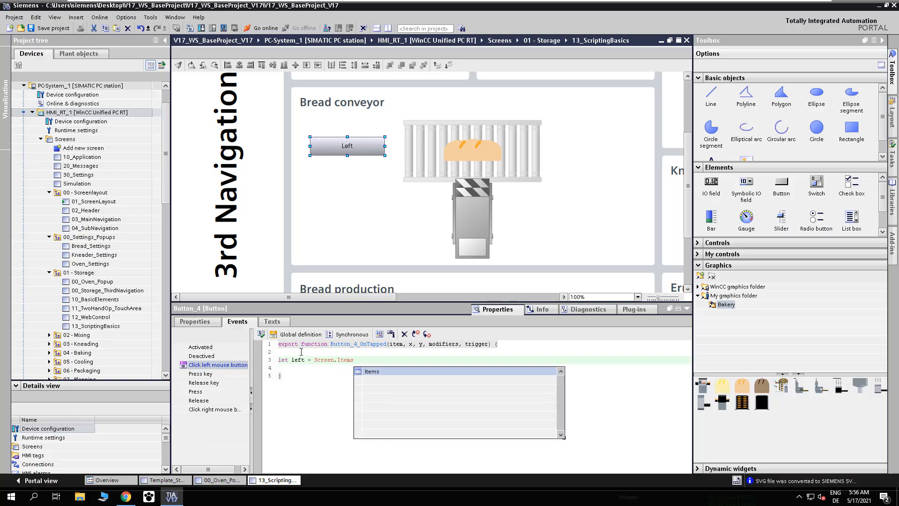
pyautogui.write('("Brea')
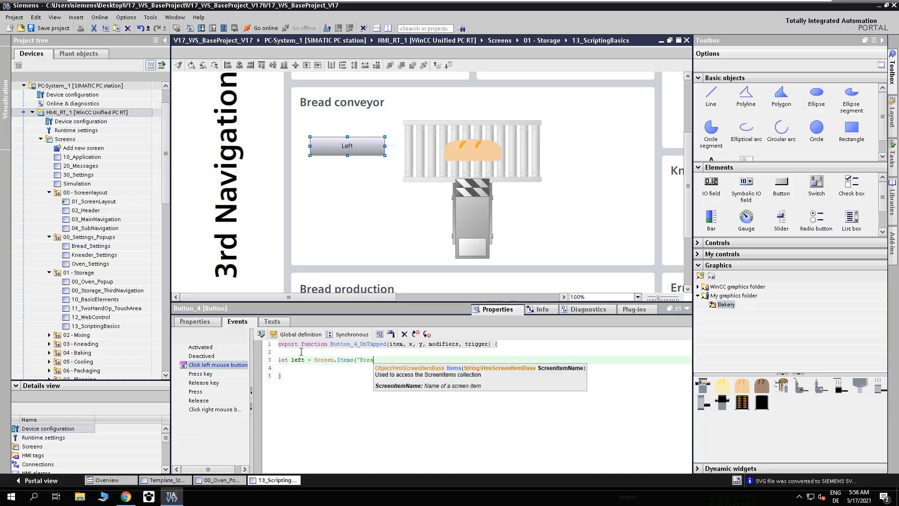
pyautogui.write('d")')
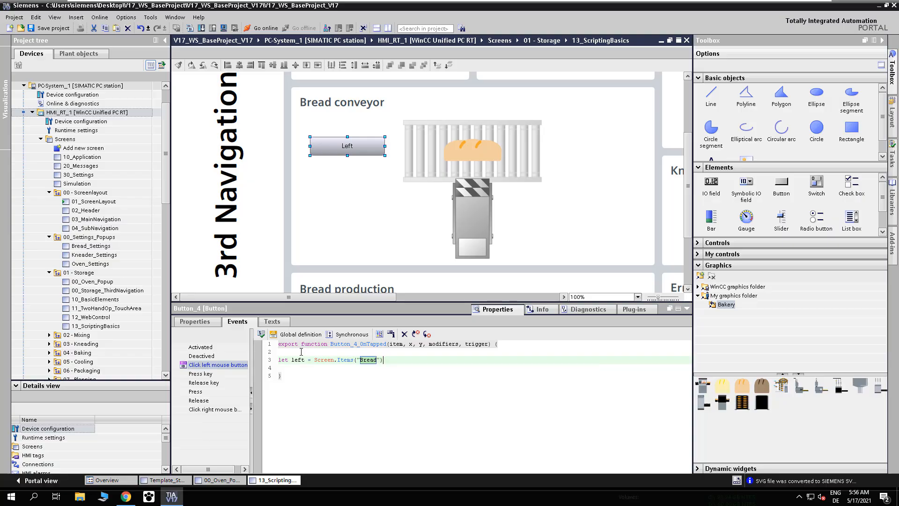
pyautogui.write('.')
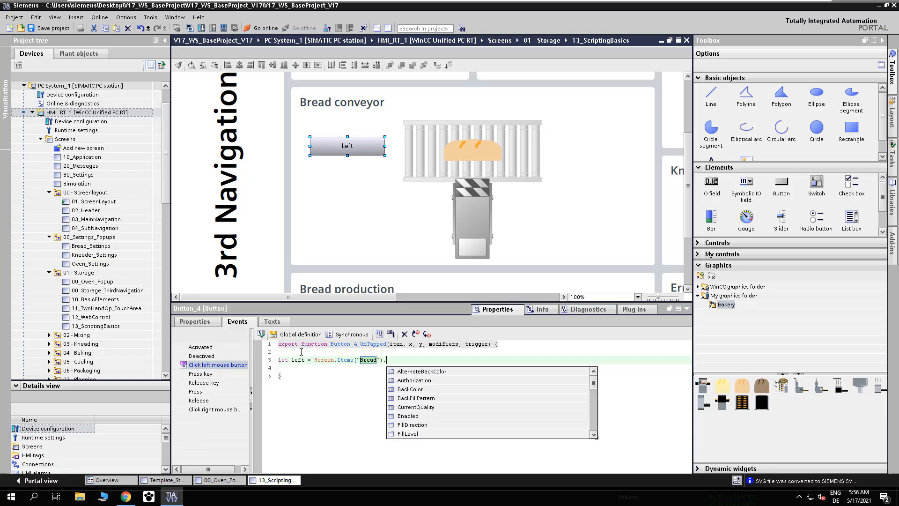
# Step: Copy the name of the Left property from the bread graphic's Size and position settings
pyautogui.click(461, 157)
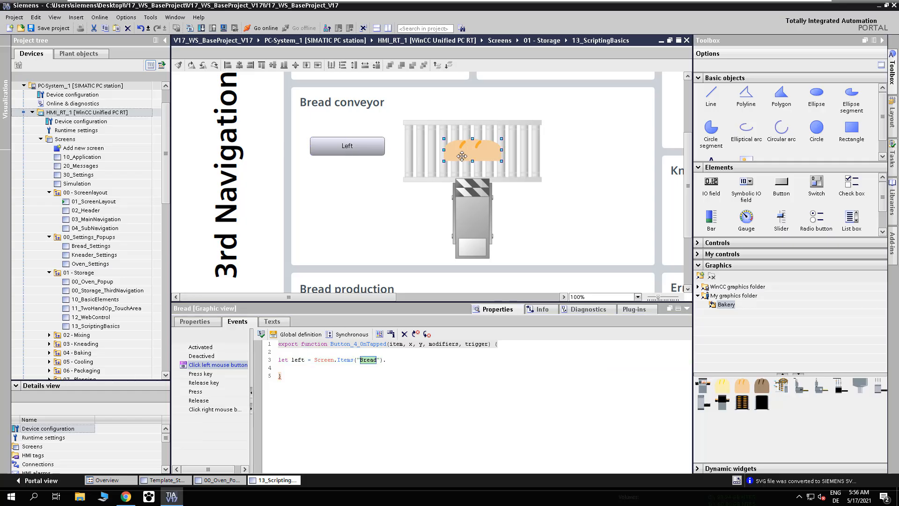
pyautogui.click(200, 323)
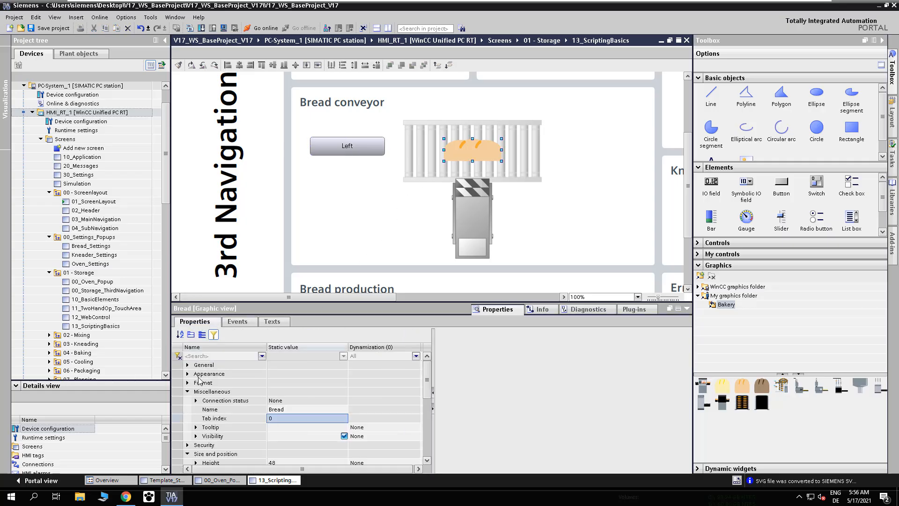
pyautogui.click(203, 335)
pyautogui.click(188, 409)
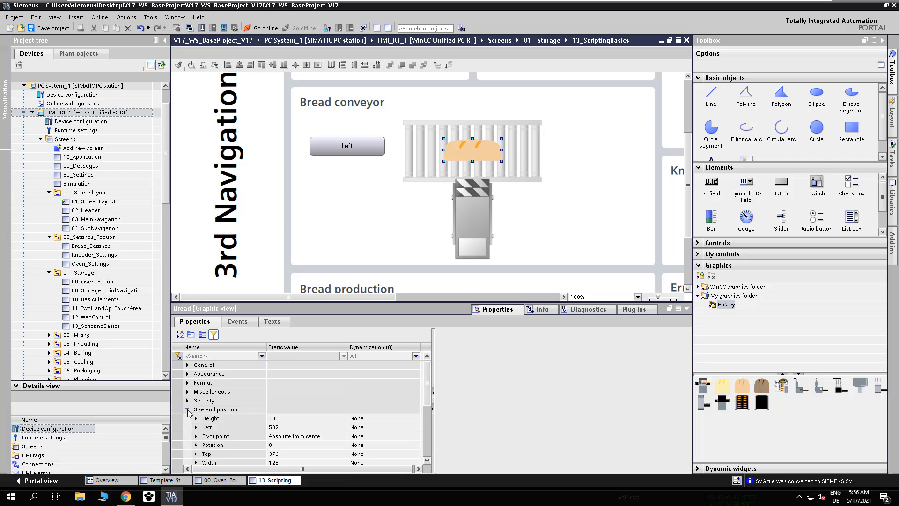
pyautogui.rightClick(214, 429)
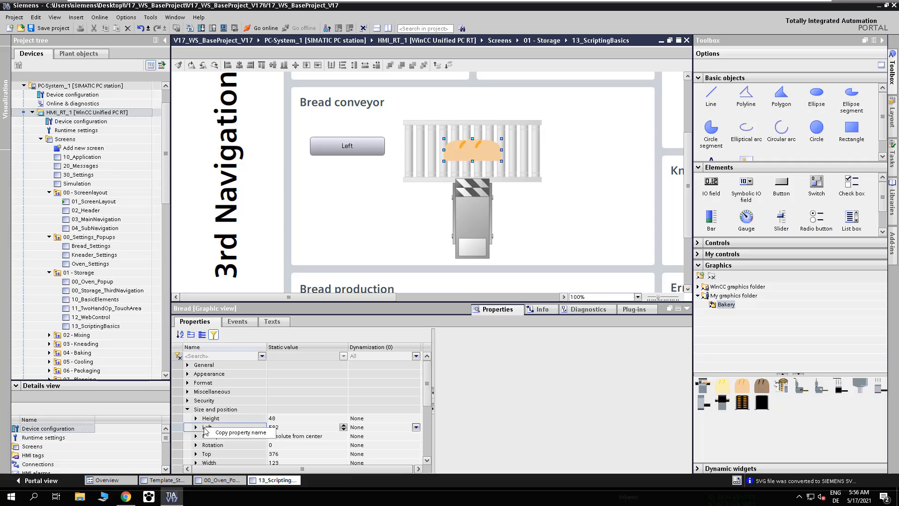
pyautogui.click(222, 432)
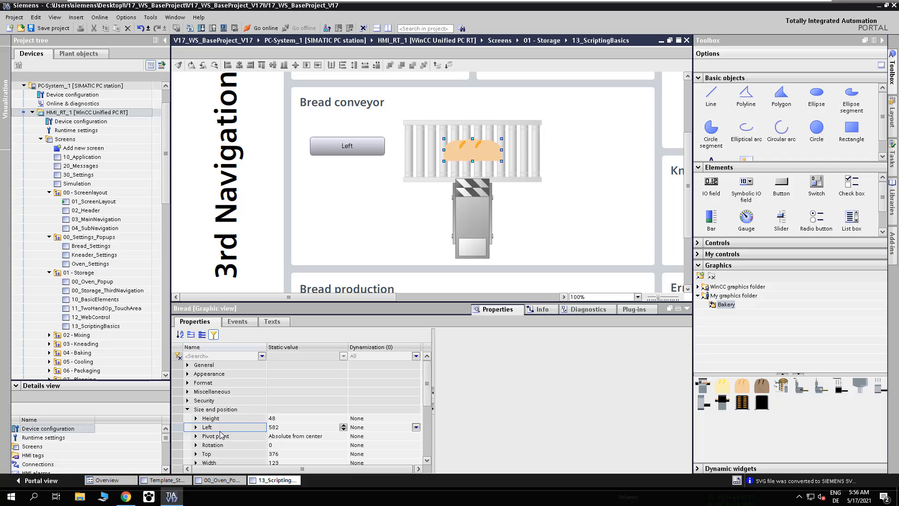
# Step: Complete the declaration in the Left button's script as let left = Screen.Items("Bread").Left;
pyautogui.click(352, 147)
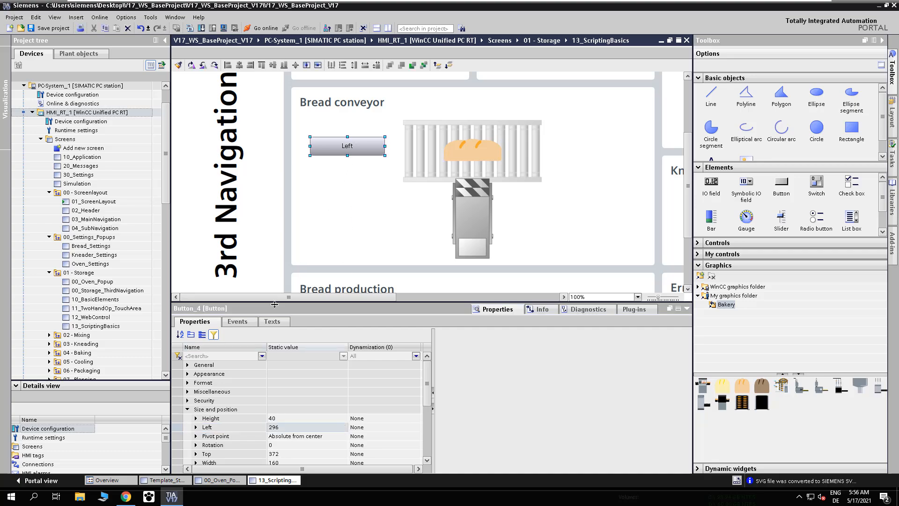
pyautogui.click(237, 321)
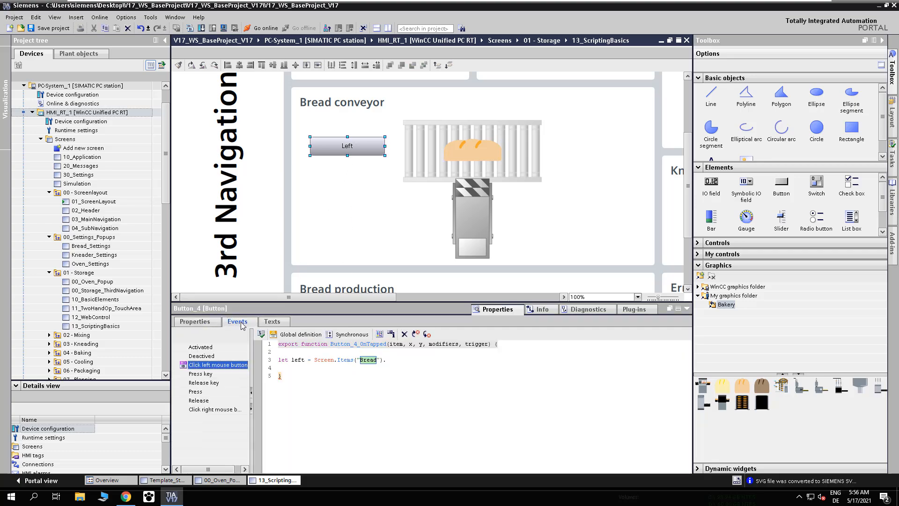
pyautogui.click(393, 359)
pyautogui.write('Left')
pyautogui.press('Return')
pyautogui.click(409, 359)
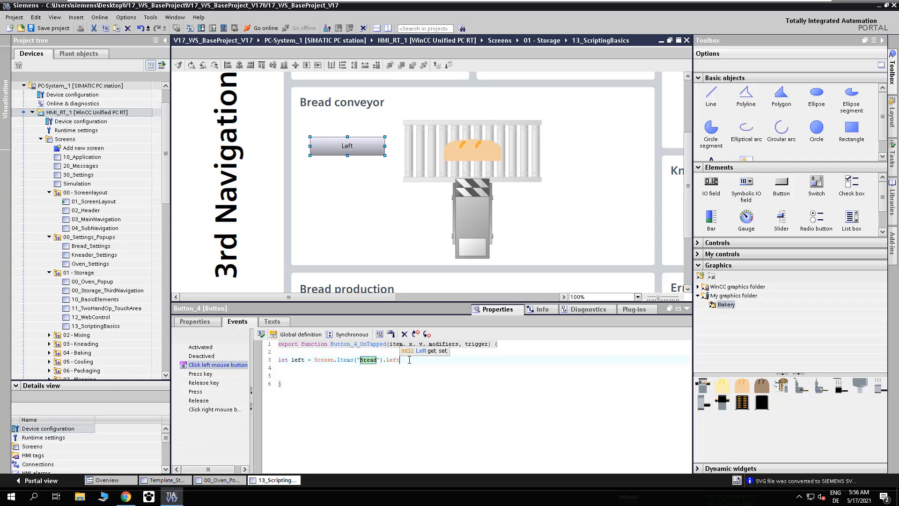
pyautogui.write(';')
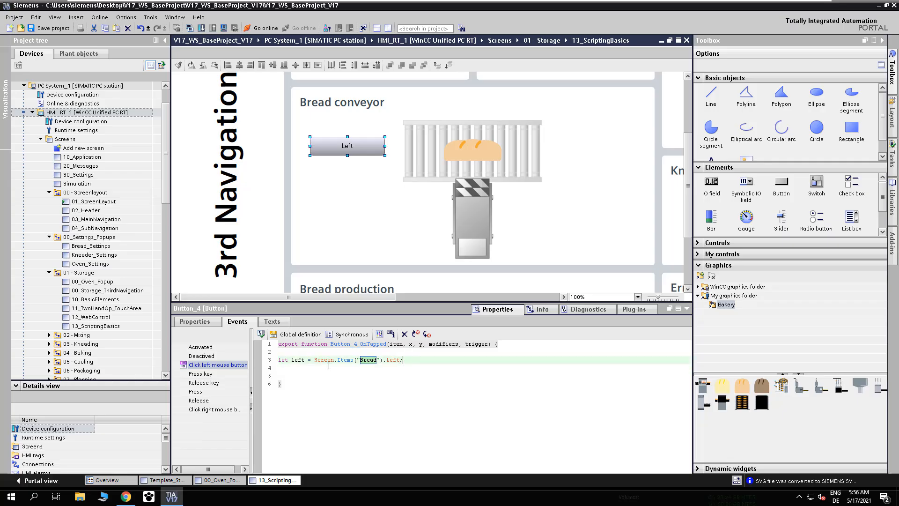
# Step: Add the line Screen.Items("Bread").Left = left - 10; below the variable declaration by reusing its copied expression
pyautogui.moveTo(315, 360); pyautogui.dragTo(405, 364)
pyautogui.hotkey('ctrl', 'c')
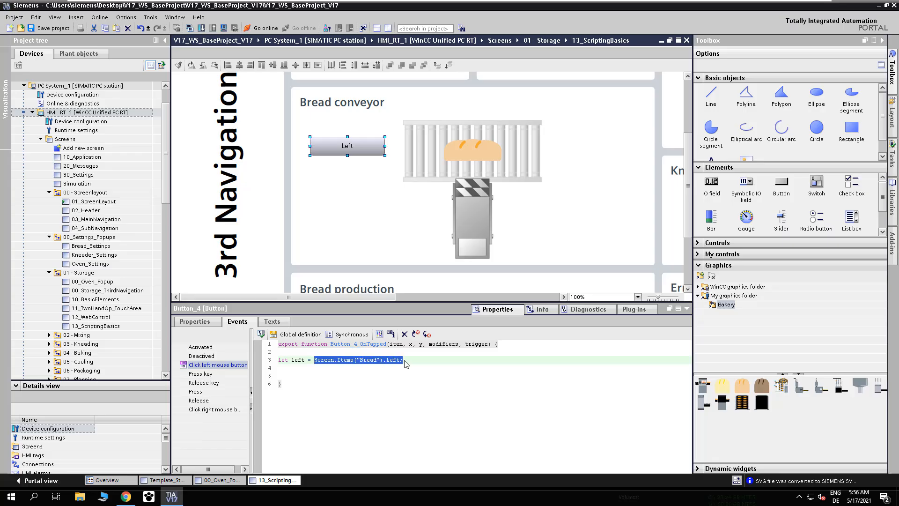
pyautogui.click(405, 363)
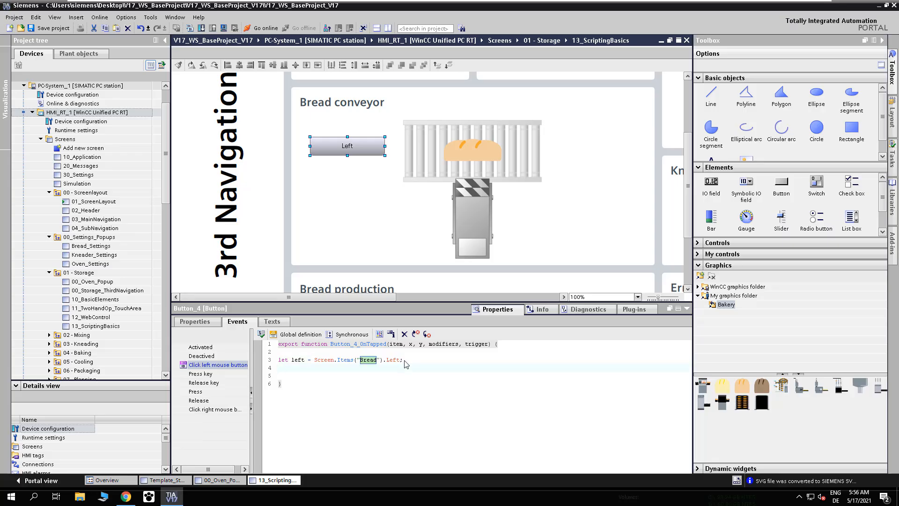
pyautogui.hotkey('ctrl', 'v')
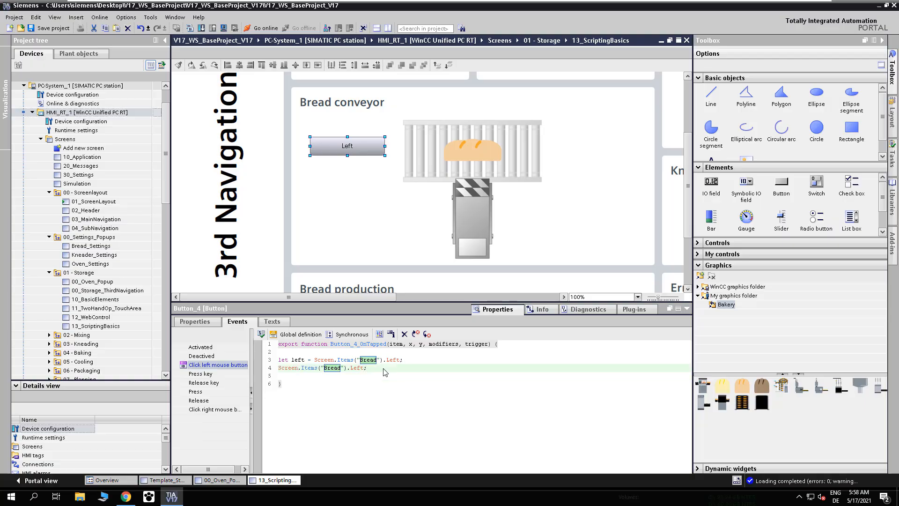
pyautogui.write('= left - 10')
# Step: Duplicate the Left button and place the copy on the opposite side of the conveyor at the same height
pyautogui.rightClick(366, 153)
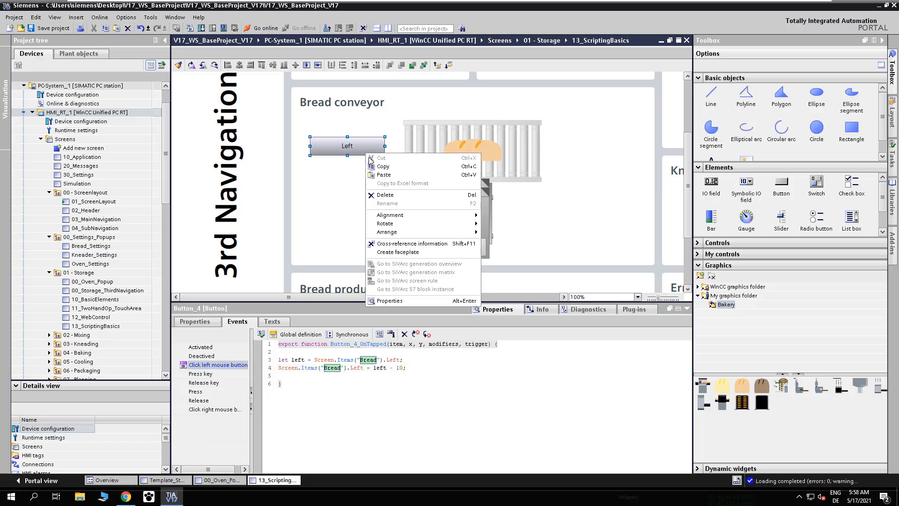
pyautogui.click(381, 168)
pyautogui.rightClick(381, 166)
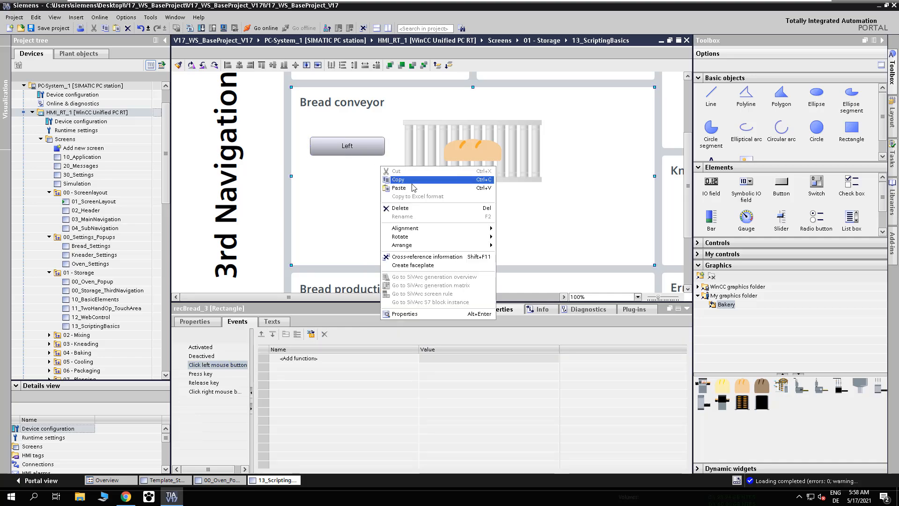
pyautogui.click(413, 188)
pyautogui.moveTo(366, 155); pyautogui.dragTo(617, 157)
# Step: Change the copied button's script to left + 10 and set its English text to Right
pyautogui.click(393, 368)
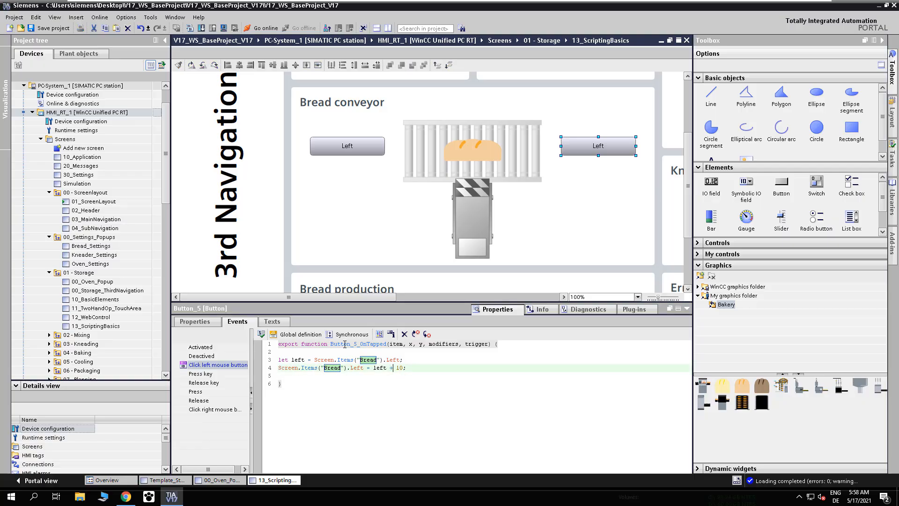
pyautogui.click(272, 321)
pyautogui.click(235, 355)
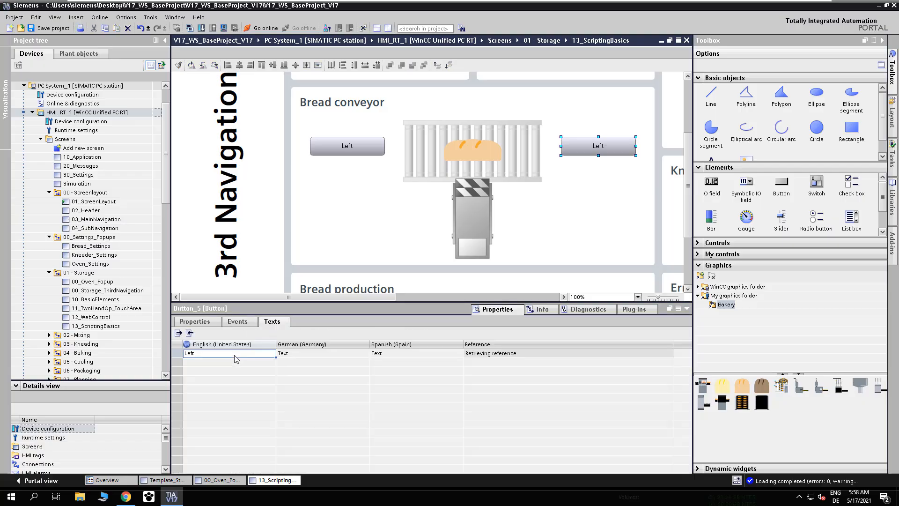
pyautogui.click(236, 357)
pyautogui.write('Right')
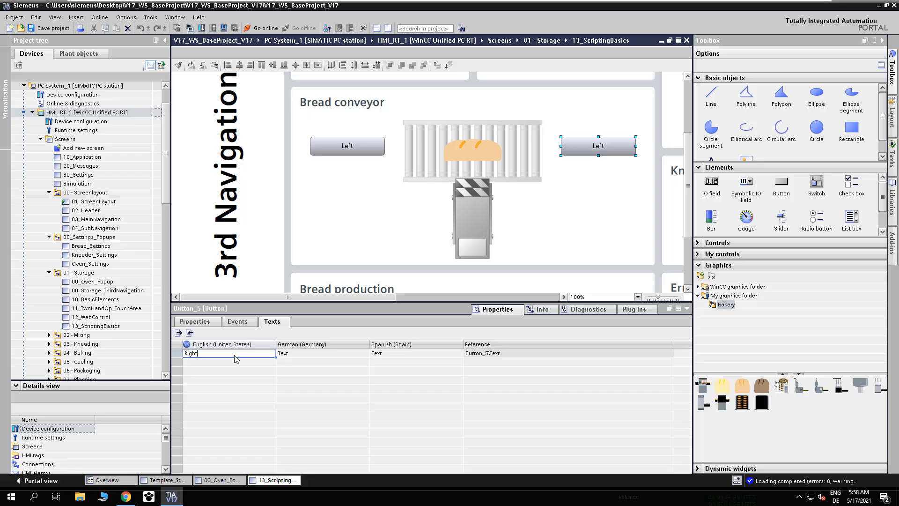
pyautogui.press('Return')
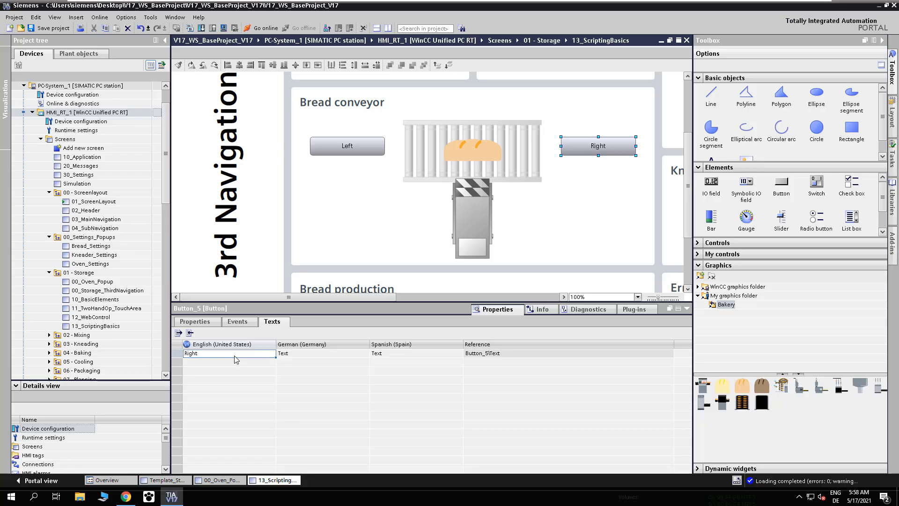
# Step: Compile and load HMI_RT_1 to the runtime, and test moving the bread with the Left and Right buttons in the browser
pyautogui.click(144, 116)
pyautogui.click(224, 28)
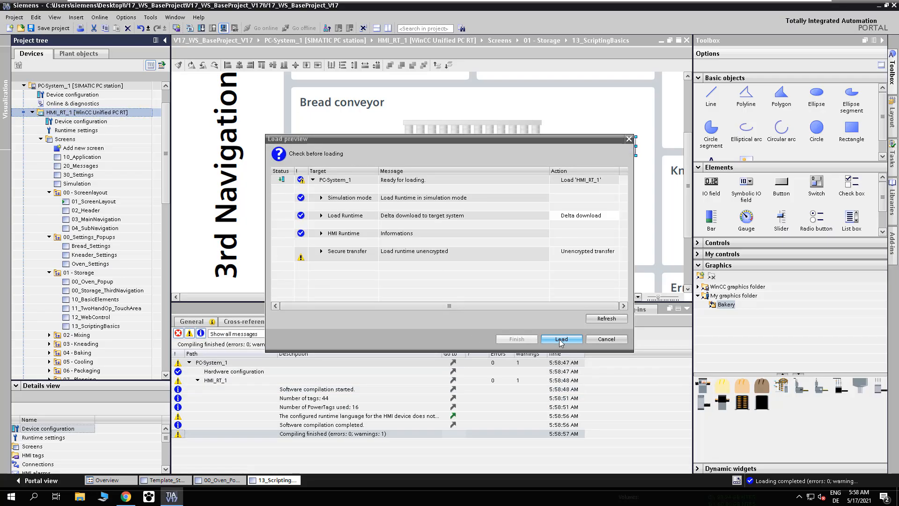
pyautogui.click(561, 340)
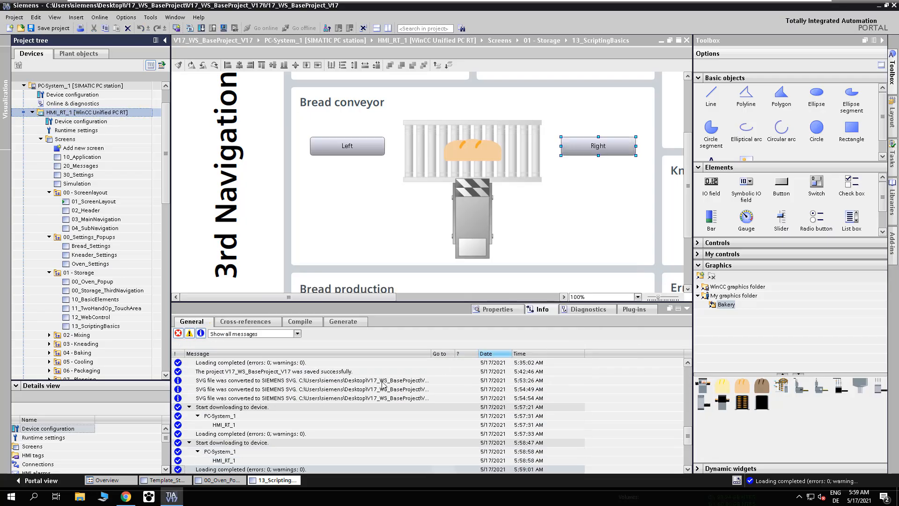
pyautogui.click(122, 497)
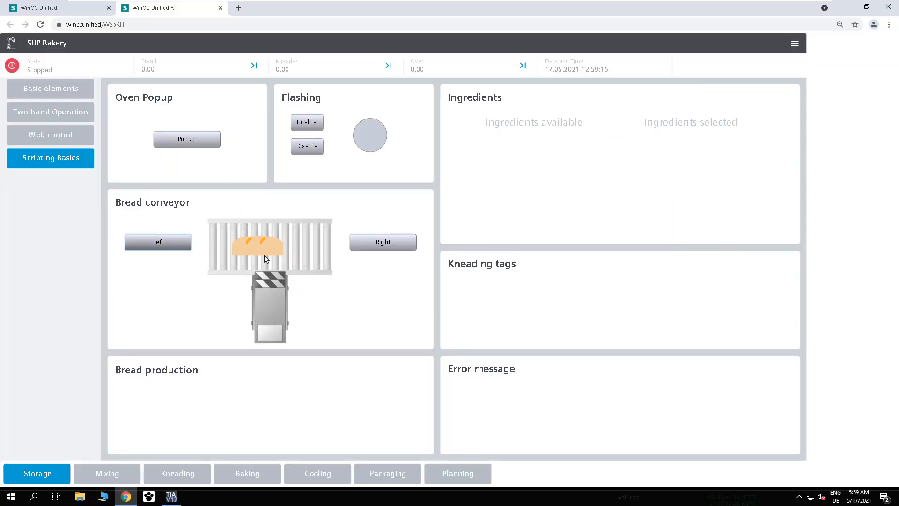
pyautogui.click(384, 244)
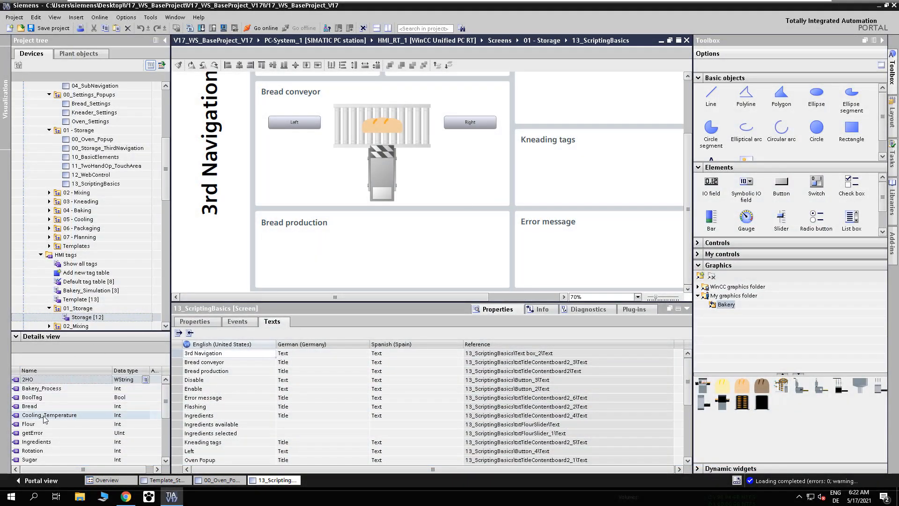
# Step: Place IO fields for the Storage tags Cooling_Temperature and BoolTag below the Right button
pyautogui.moveTo(49, 415); pyautogui.dragTo(458, 158)
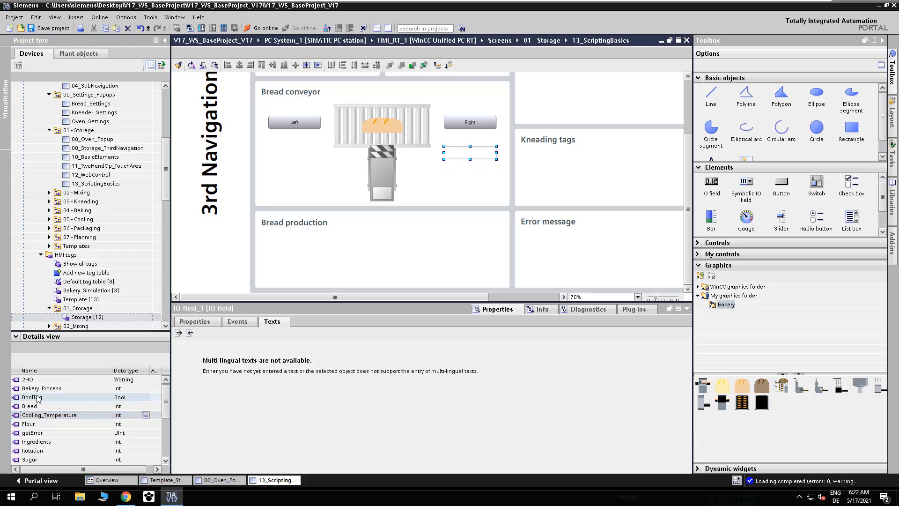
pyautogui.moveTo(37, 399); pyautogui.dragTo(448, 175)
# Step: Add a new scheduled task in HMI_RT_1 and set its trigger to T1s
pyautogui.moveTo(164, 177); pyautogui.dragTo(163, 231)
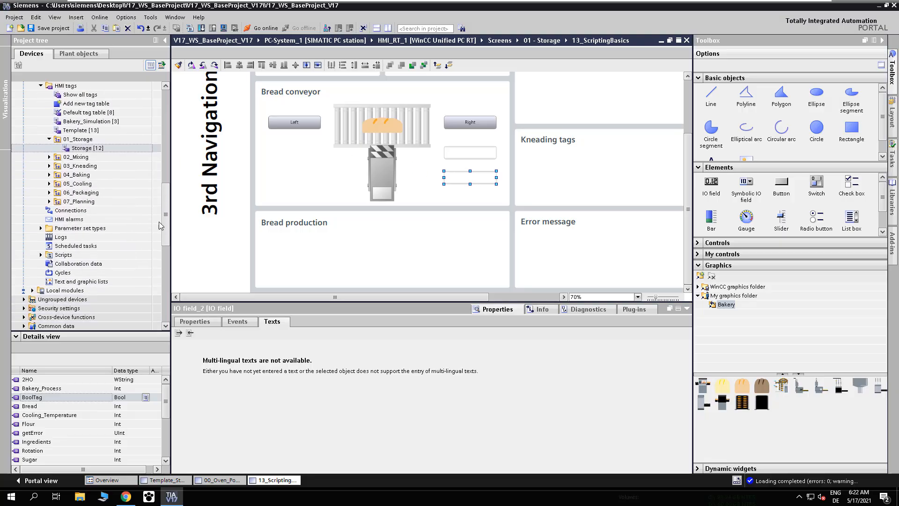
pyautogui.click(99, 245)
pyautogui.doubleClick(100, 246)
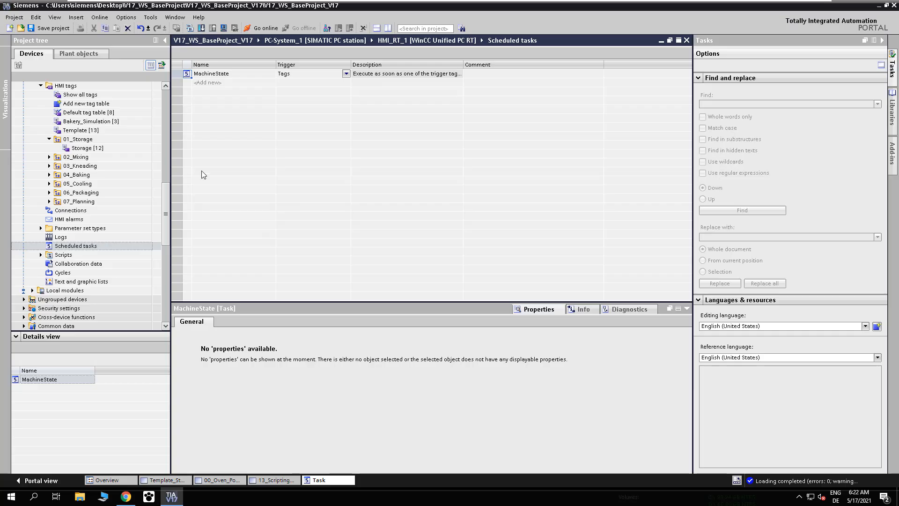
pyautogui.doubleClick(241, 88)
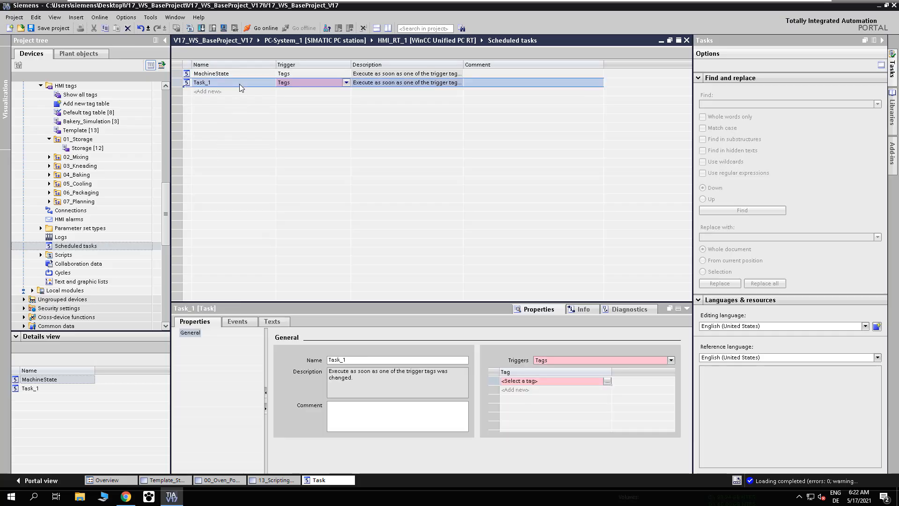
pyautogui.click(345, 83)
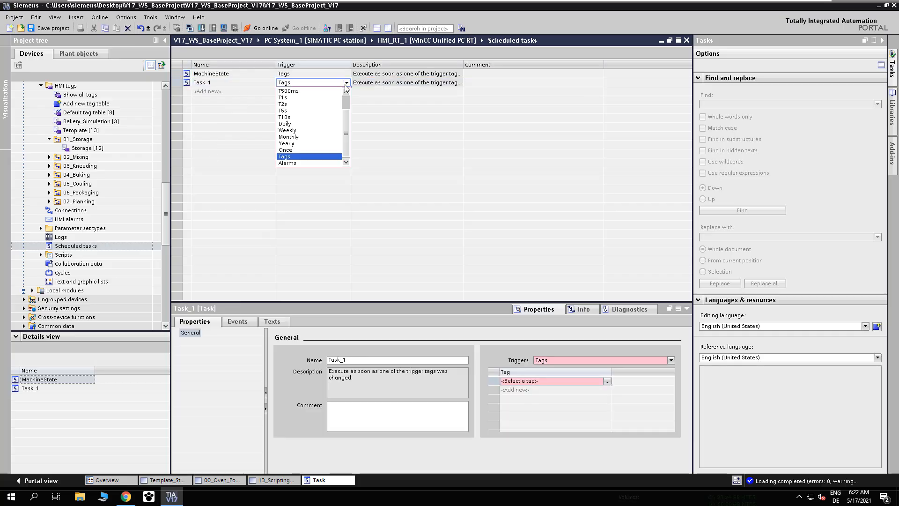
pyautogui.click(332, 98)
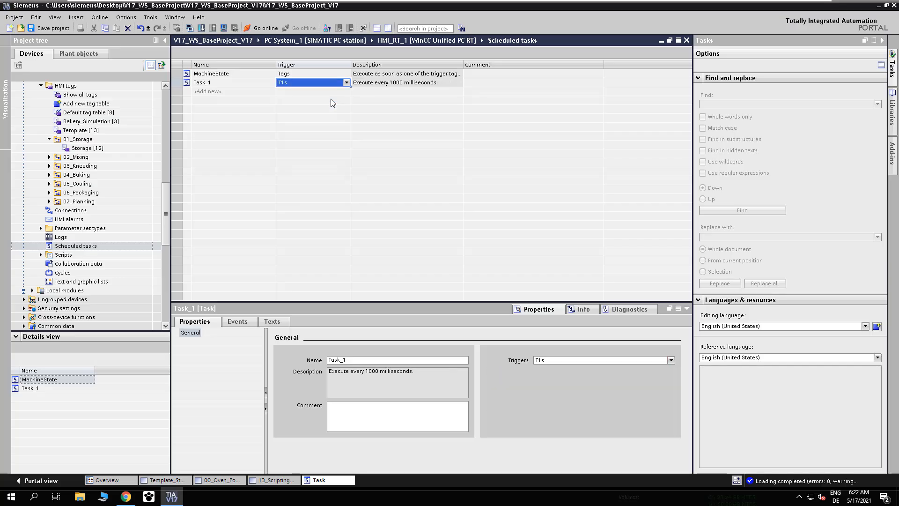
# Step: Add an IncreaseTag function to the T1s task's Update event, with tag Cooling_Temperature and value 1
pyautogui.click(237, 321)
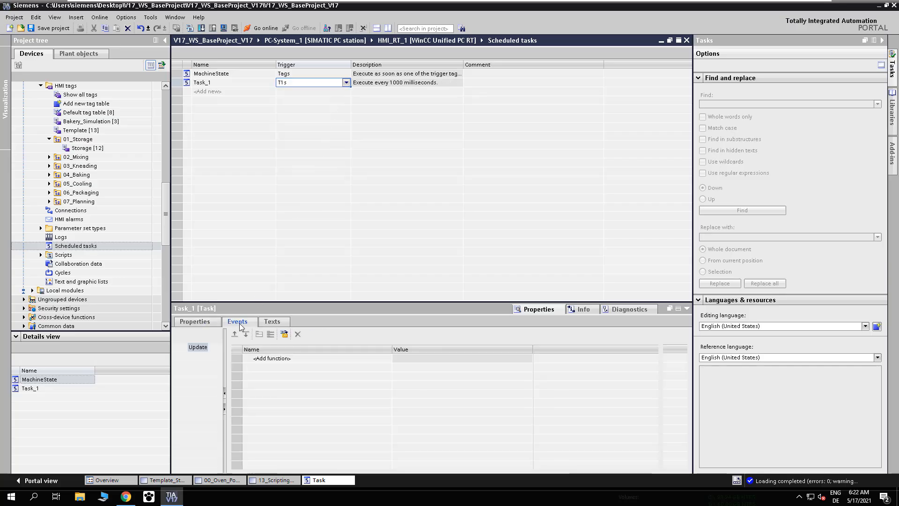
pyautogui.click(280, 358)
pyautogui.write('i')
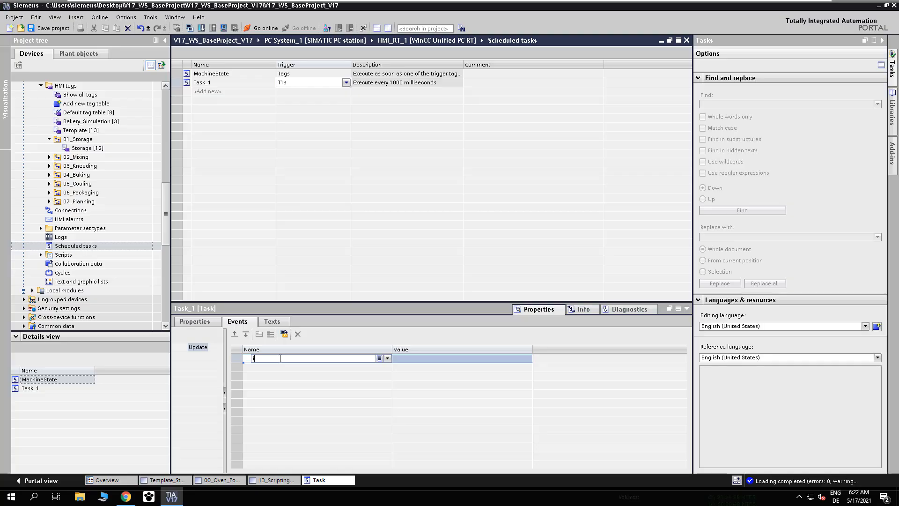
pyautogui.write('ncrea')
pyautogui.press('Return')
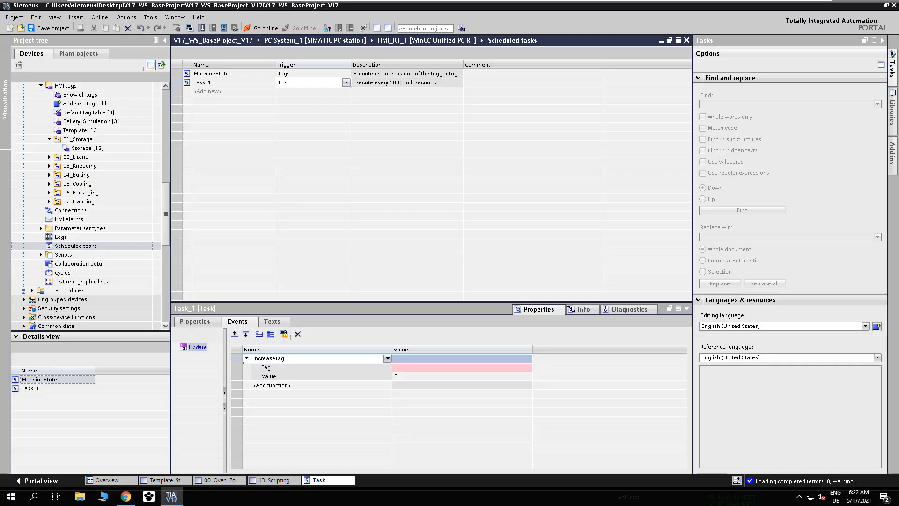
pyautogui.click(402, 368)
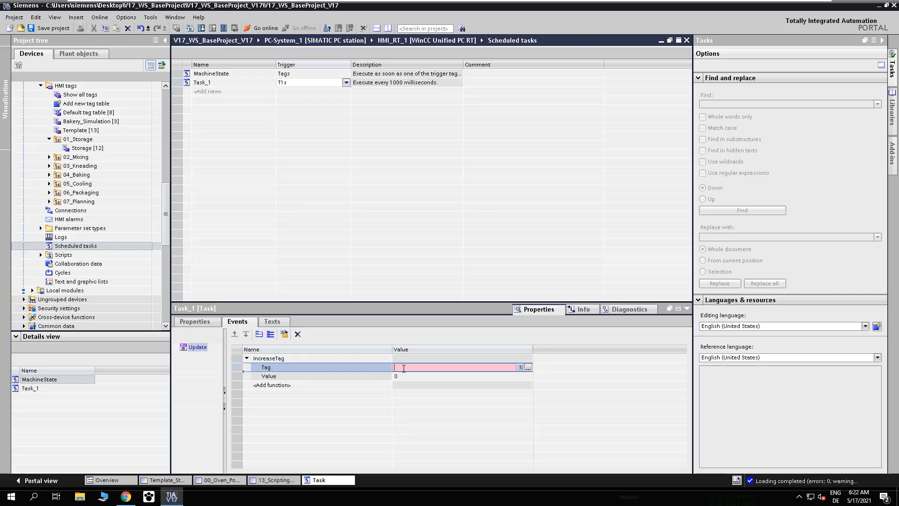
pyautogui.write('cool')
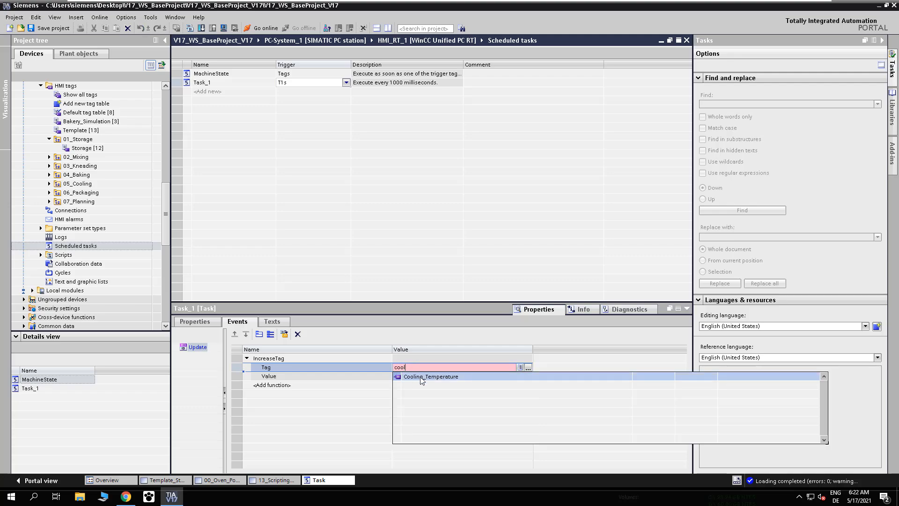
pyautogui.click(421, 377)
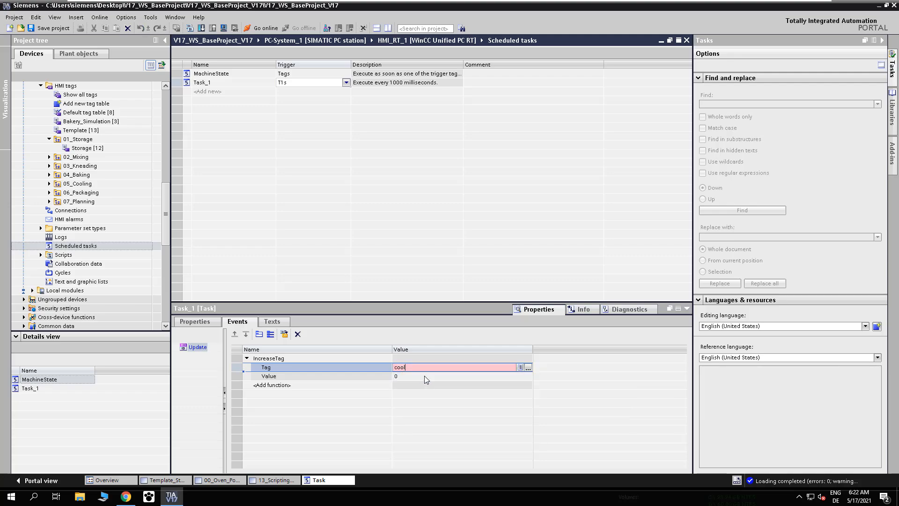
pyautogui.click(424, 375)
pyautogui.write('1')
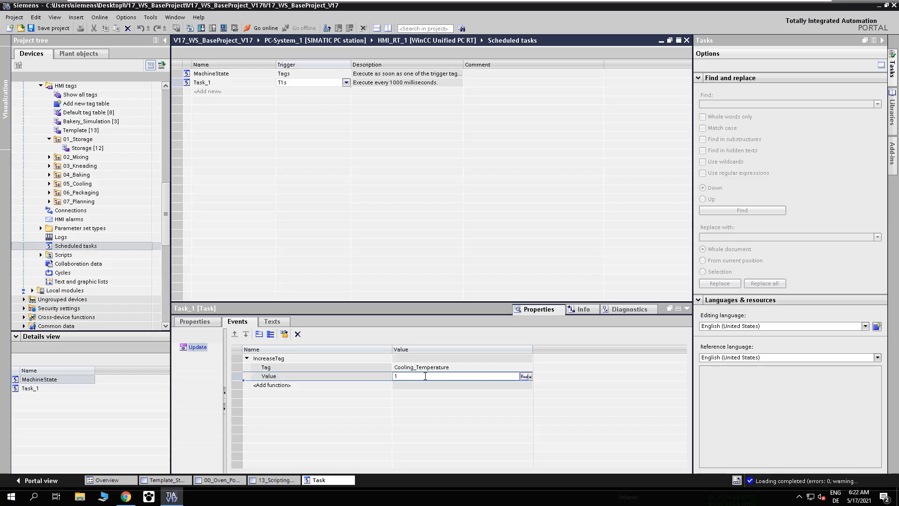
# Step: Add another scheduled task and select Cooling_Temperature from the Storage tags as its trigger tag
pyautogui.click(226, 92)
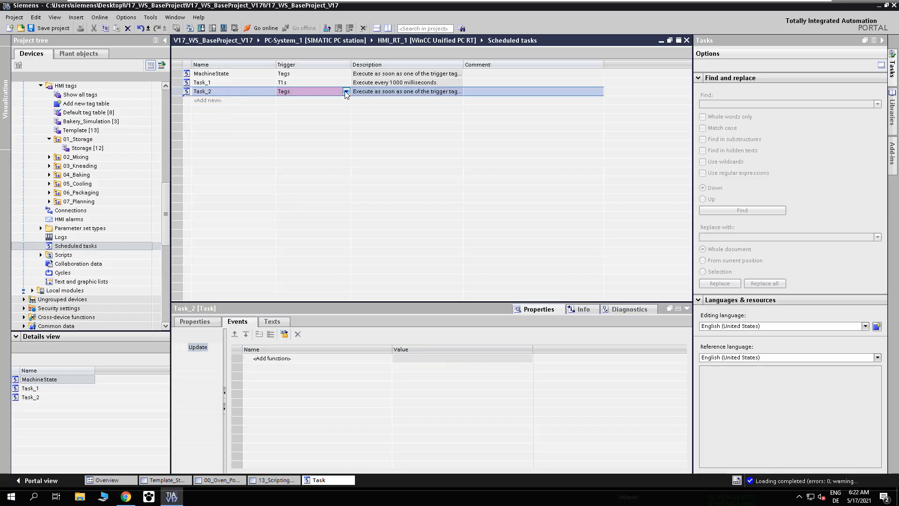
pyautogui.click(195, 321)
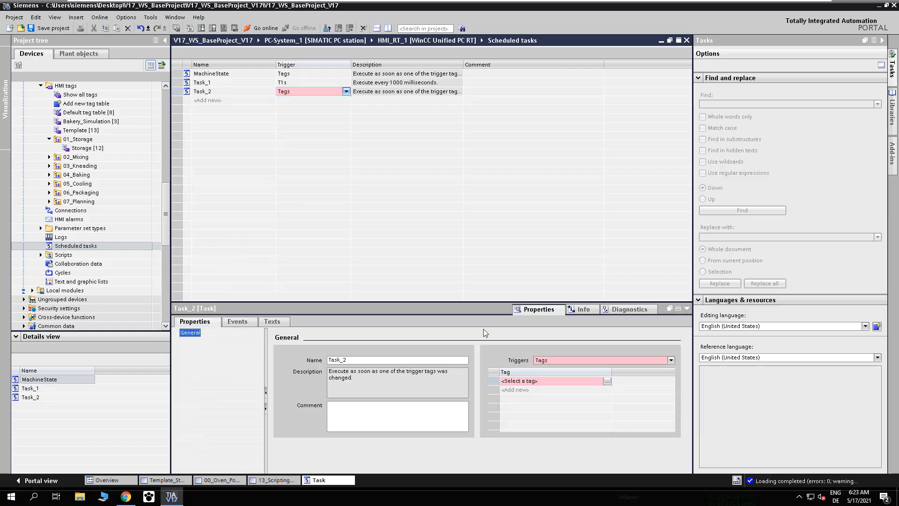
pyautogui.click(607, 380)
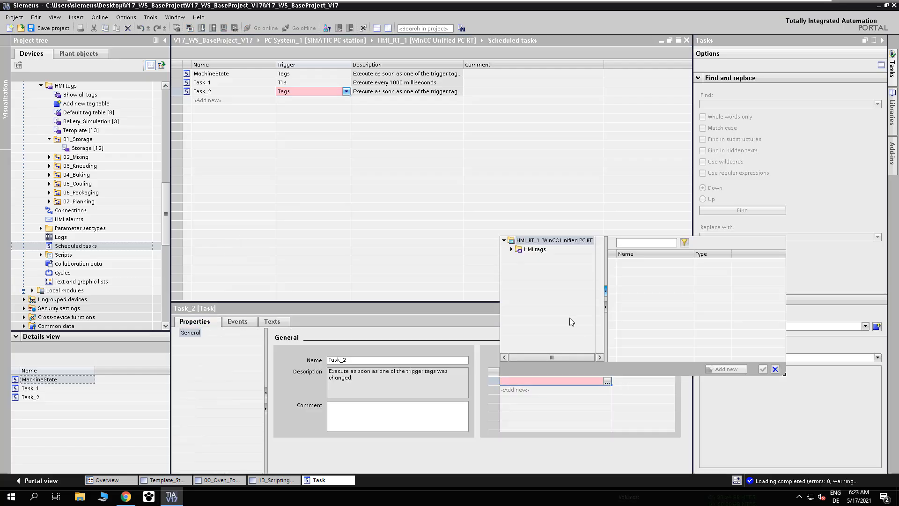
pyautogui.click(533, 250)
pyautogui.click(512, 249)
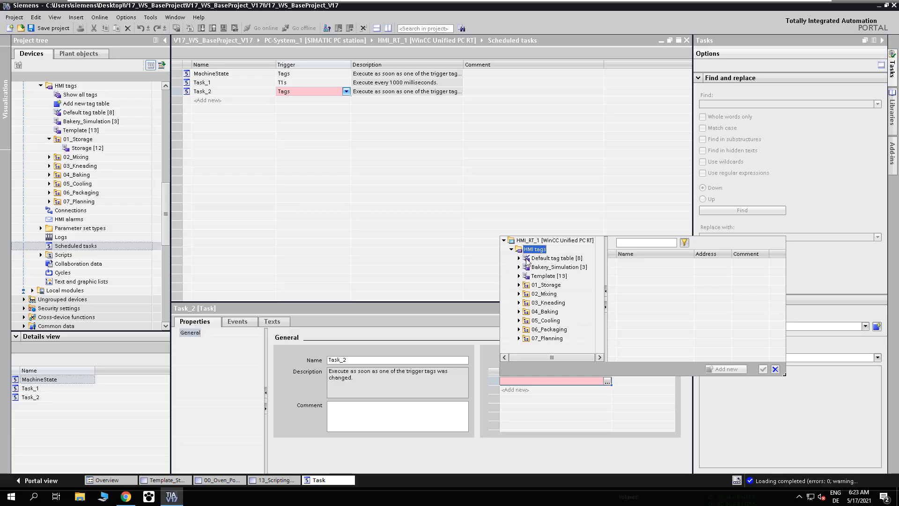
pyautogui.click(519, 285)
pyautogui.click(545, 294)
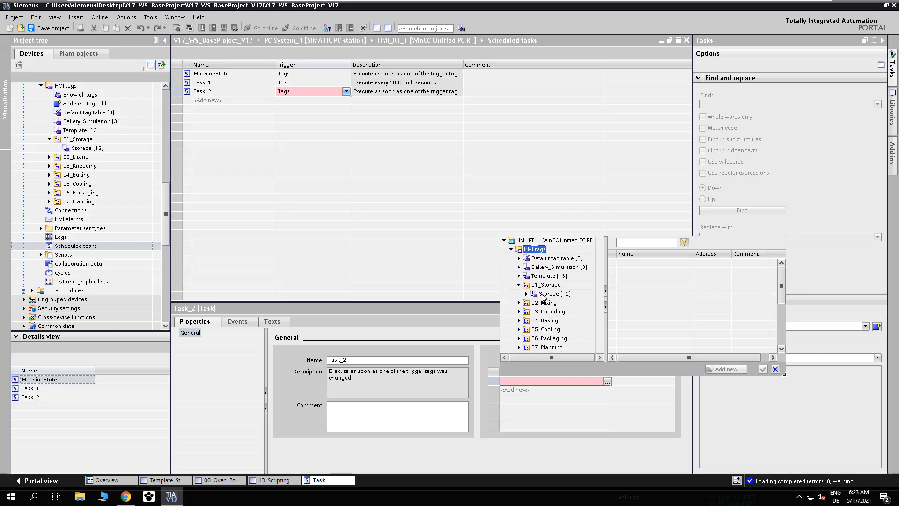
pyautogui.doubleClick(653, 298)
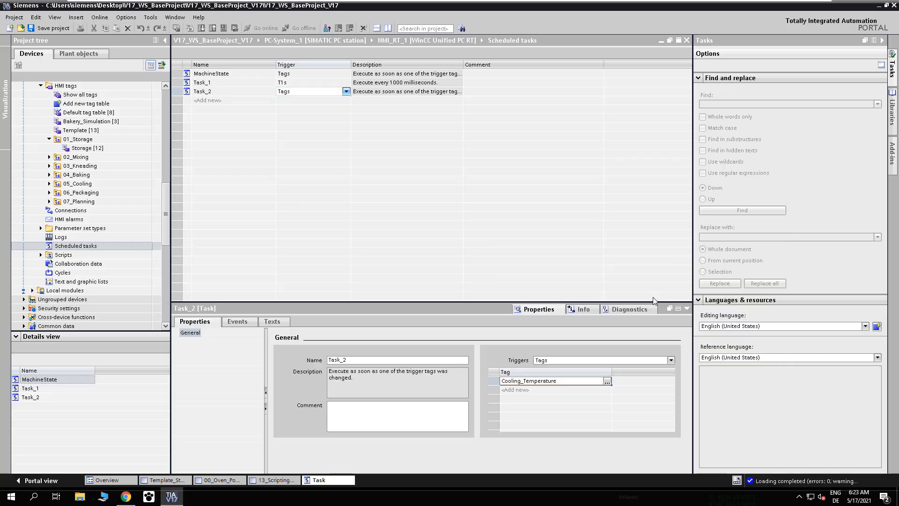
# Step: Add an InvertBitInTag function for BoolTag to the Update event of the tag-triggered task
pyautogui.click(235, 322)
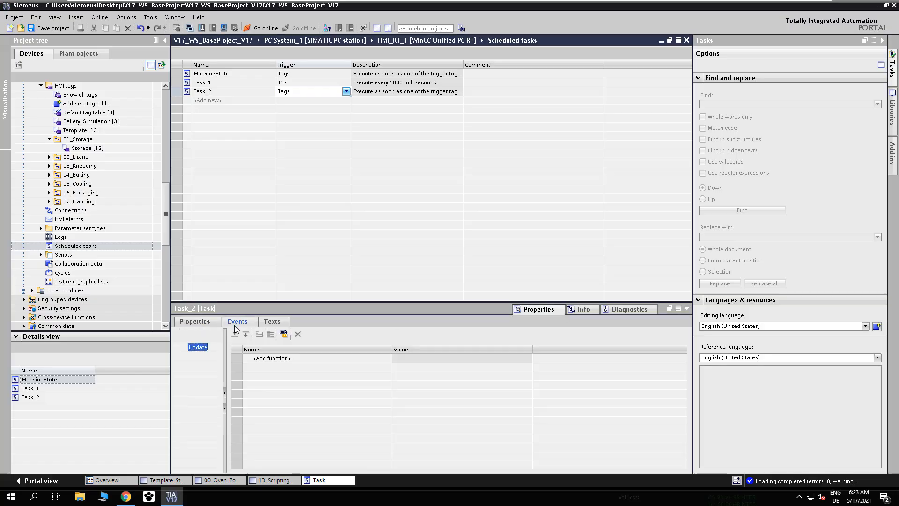
pyautogui.click(280, 358)
pyautogui.write('i')
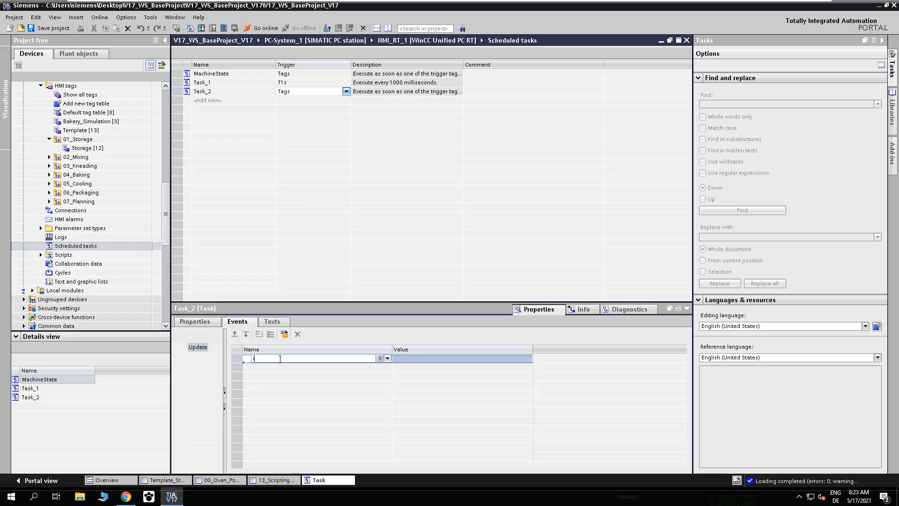
pyautogui.write('nvert')
pyautogui.press('Return')
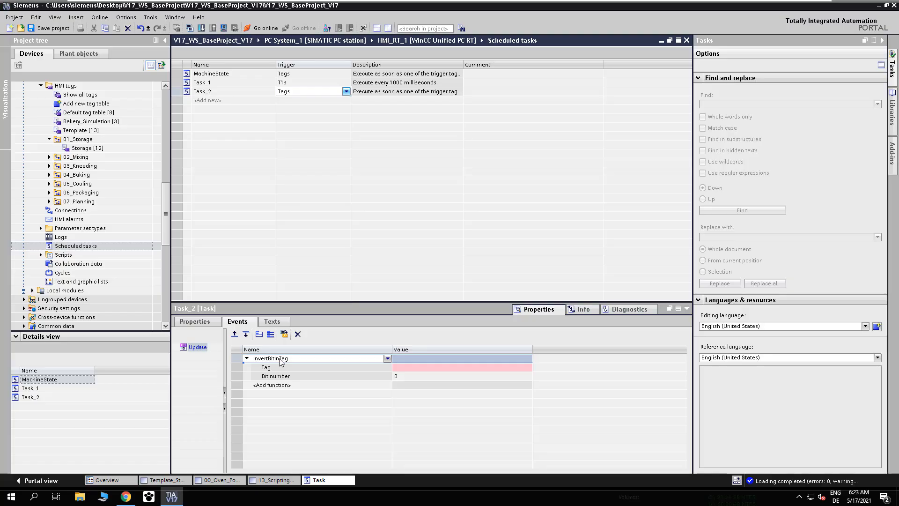
pyautogui.click(403, 366)
pyautogui.write('bool')
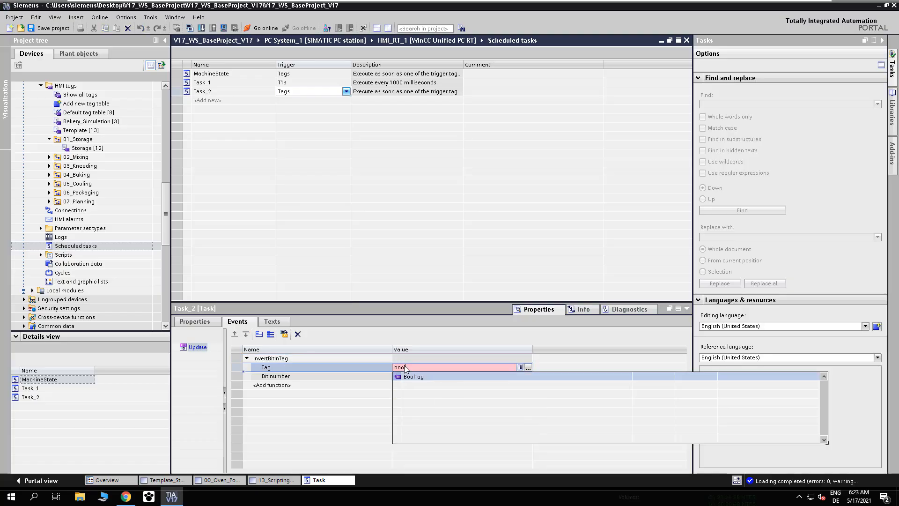
pyautogui.press('Return')
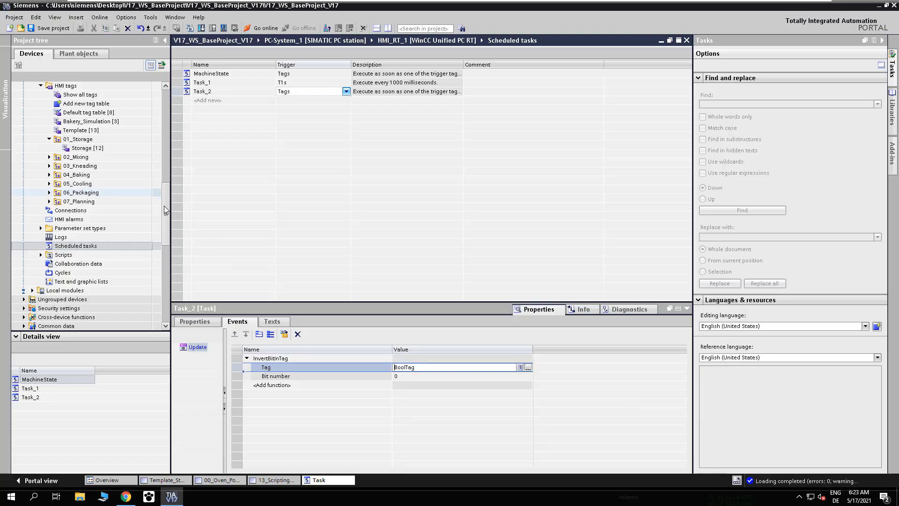
# Step: Load HMI_RT_1 with the two new scheduled tasks to the runtime
pyautogui.moveTo(164, 209); pyautogui.dragTo(156, 148)
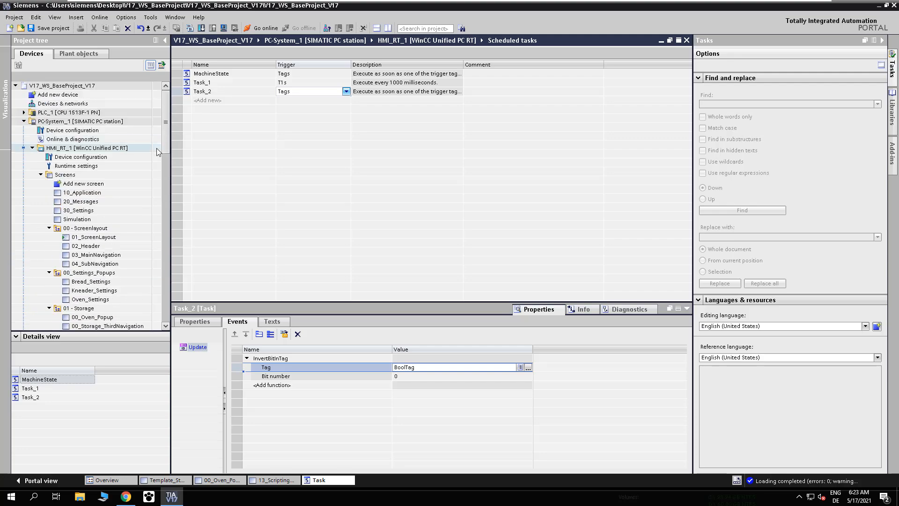
pyautogui.click(156, 148)
pyautogui.click(225, 28)
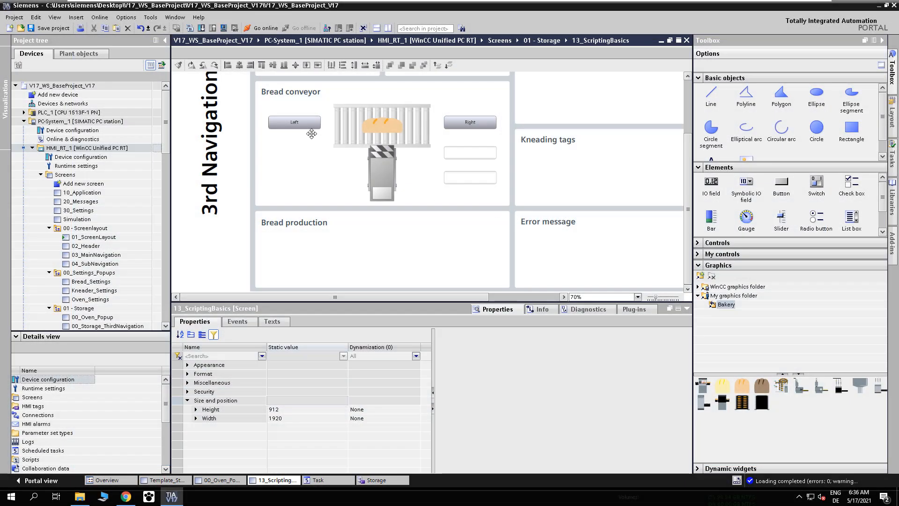
# Step: Insert an HMI Runtime Trace snippet into the Left button's click script with the message "Bread position has changed"
pyautogui.click(304, 123)
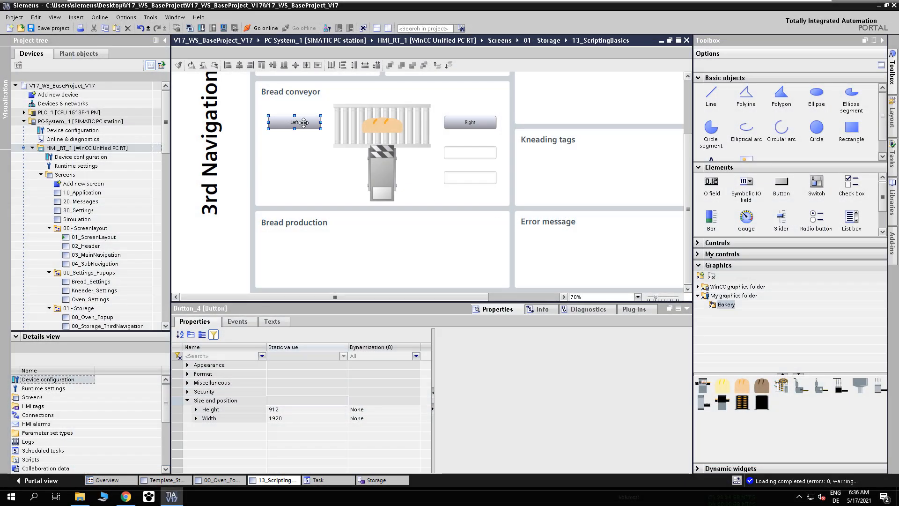
pyautogui.click(243, 323)
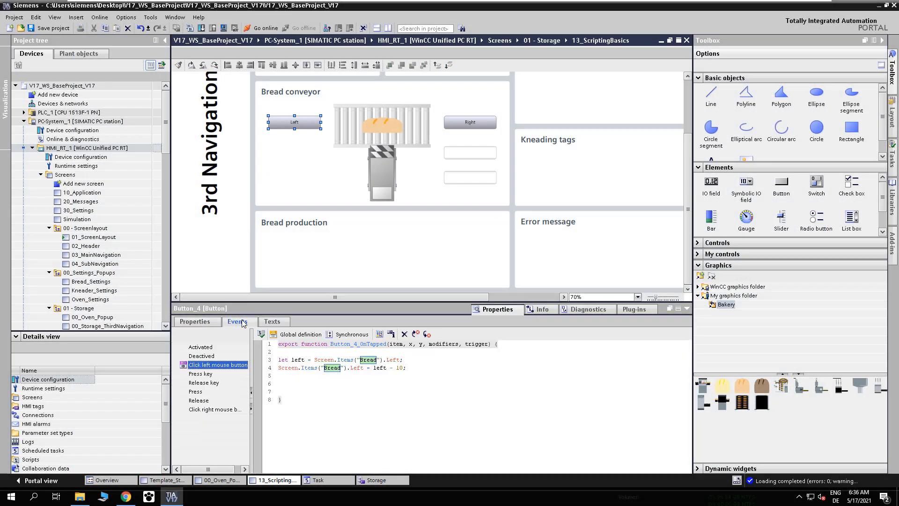
pyautogui.click(282, 381)
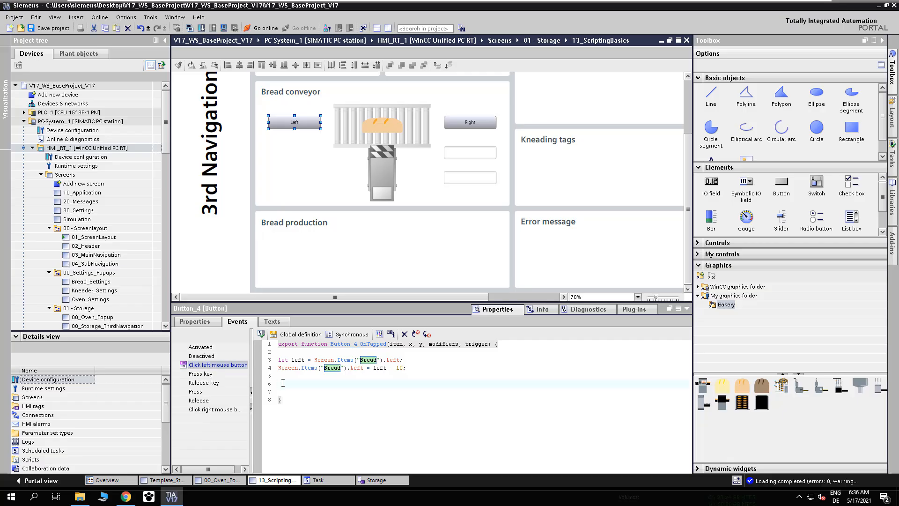
pyautogui.rightClick(283, 383)
pyautogui.moveTo(309, 388)
pyautogui.moveTo(336, 391)
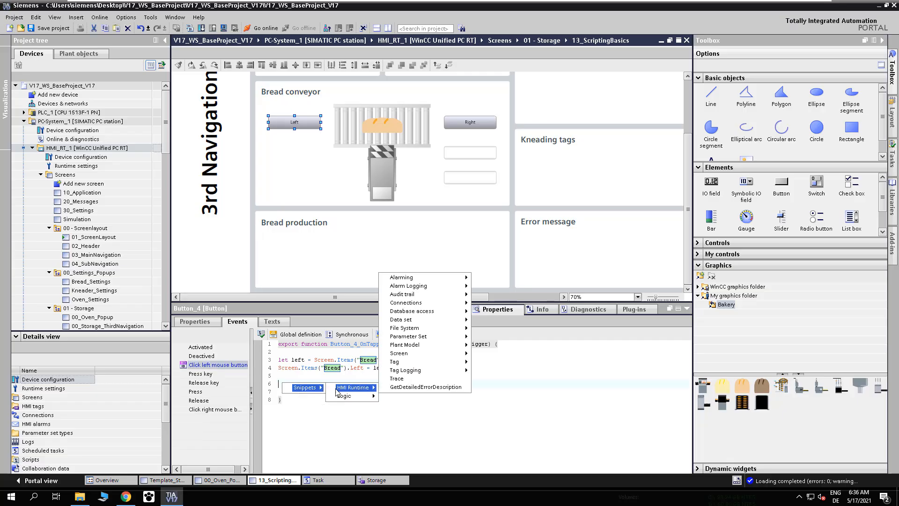
pyautogui.click(402, 381)
pyautogui.moveTo(382, 383)
pyautogui.mouseDown()
pyautogui.moveTo(286, 383)
pyautogui.moveTo(339, 382)
pyautogui.mouseUp()
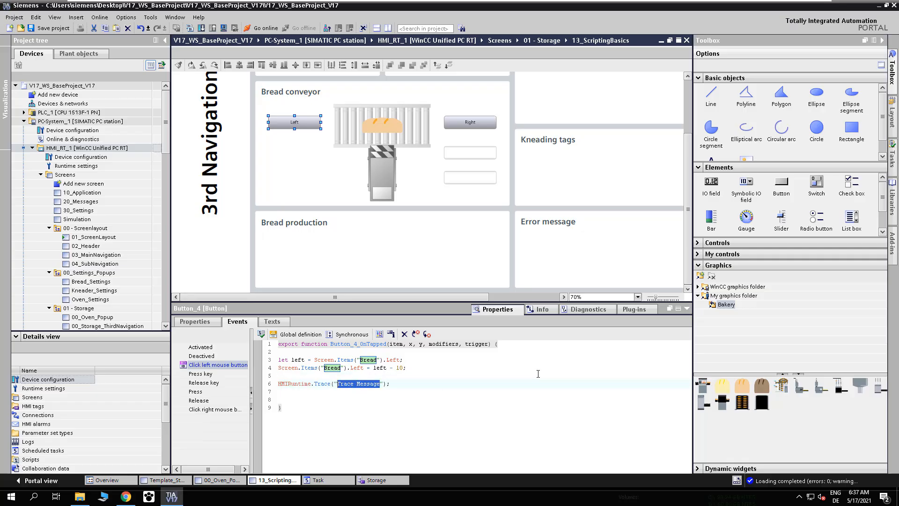
pyautogui.write('N')
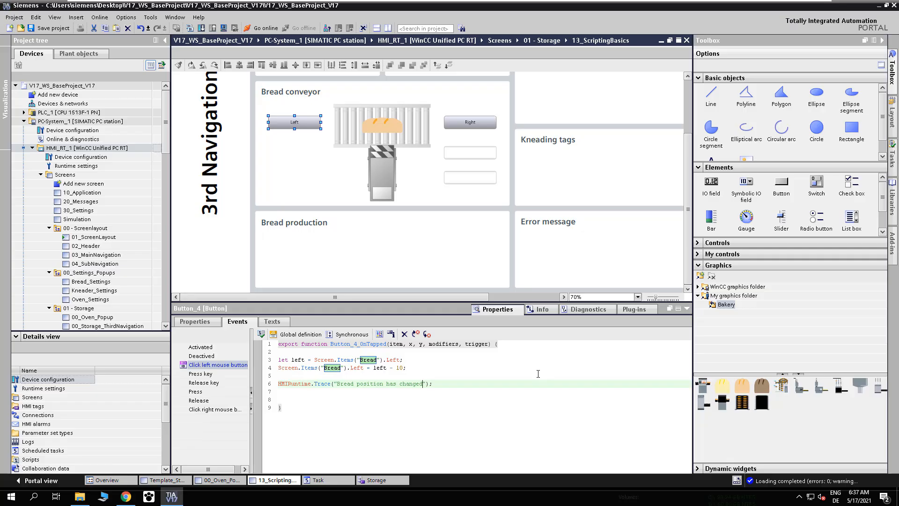
# Step: Load HMI_RT_1 with the Left button's trace script to the runtime
pyautogui.click(160, 148)
pyautogui.click(223, 28)
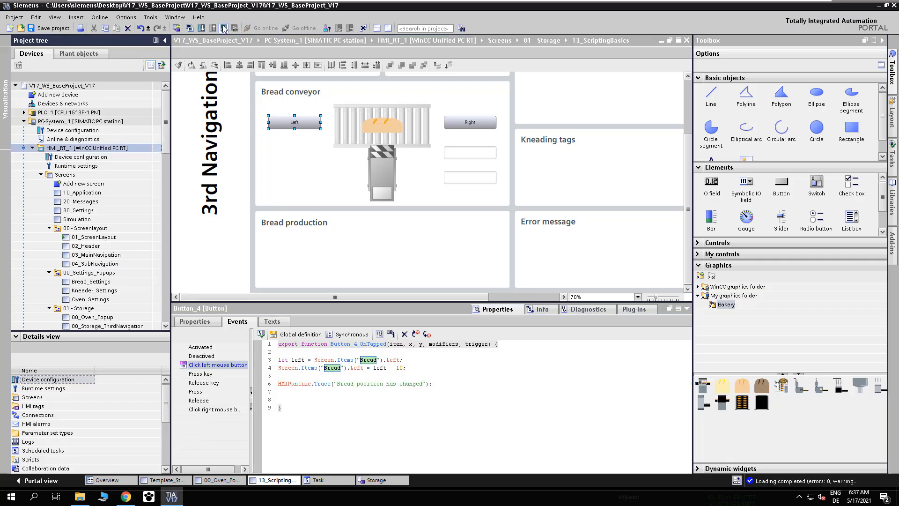
pyautogui.click(562, 339)
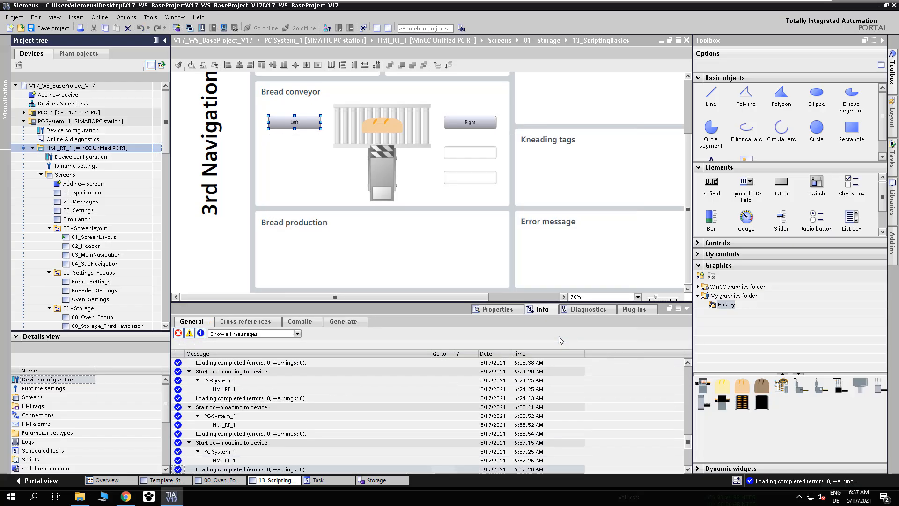
# Step: Switch to File Explorer and open the folder C:\Program Files\Siemens\Automation\WinCCUnified
pyautogui.click(79, 497)
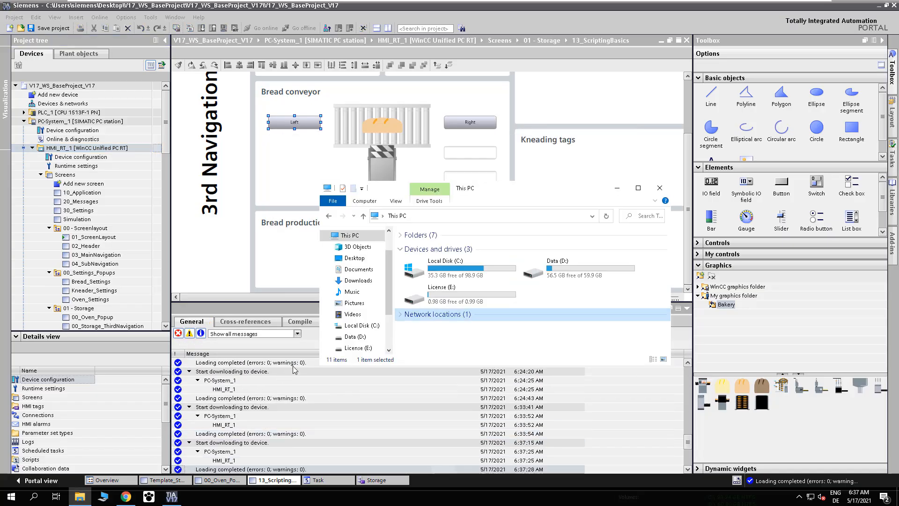
pyautogui.doubleClick(444, 272)
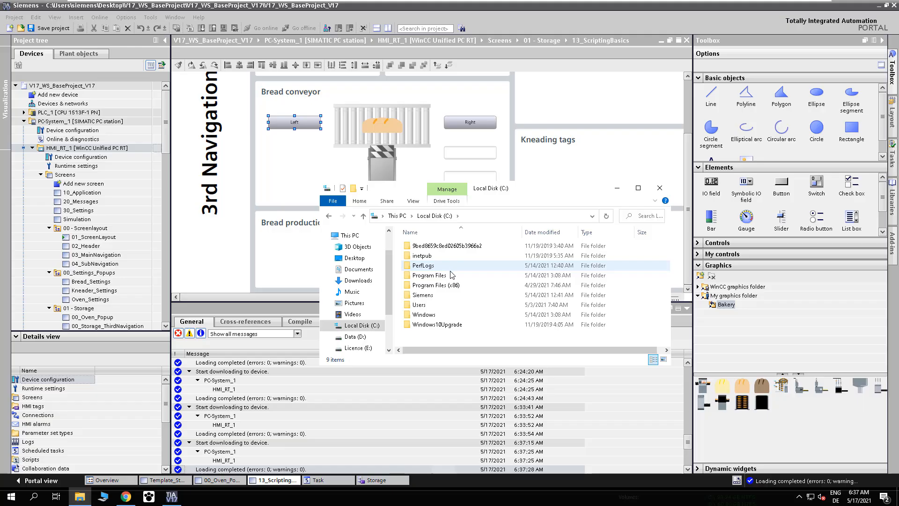
pyautogui.doubleClick(457, 280)
pyautogui.scroll(-9, 459, 276)
pyautogui.click(449, 253)
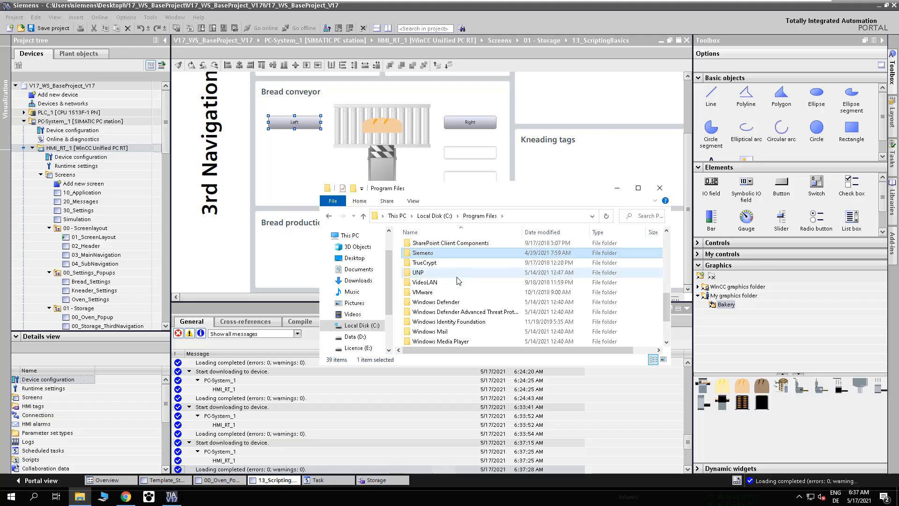
pyautogui.doubleClick(464, 253)
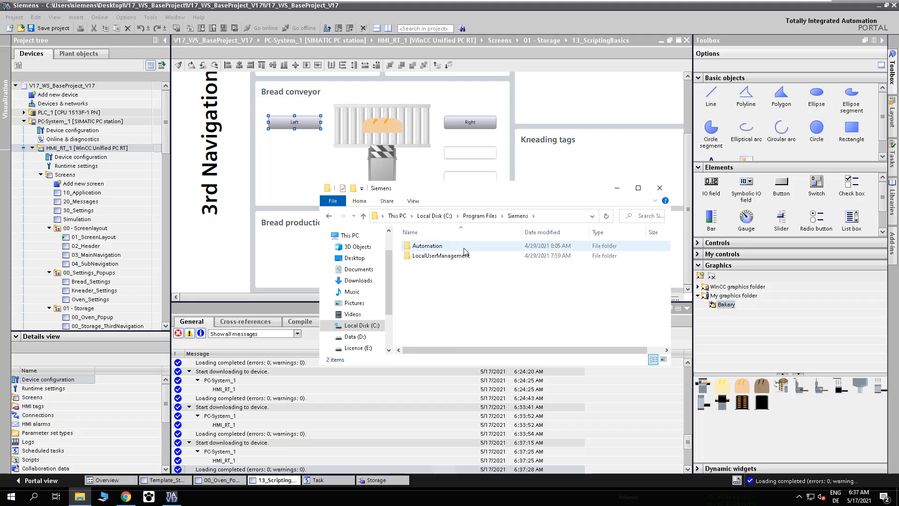
pyautogui.click(465, 248)
pyautogui.doubleClick(465, 248)
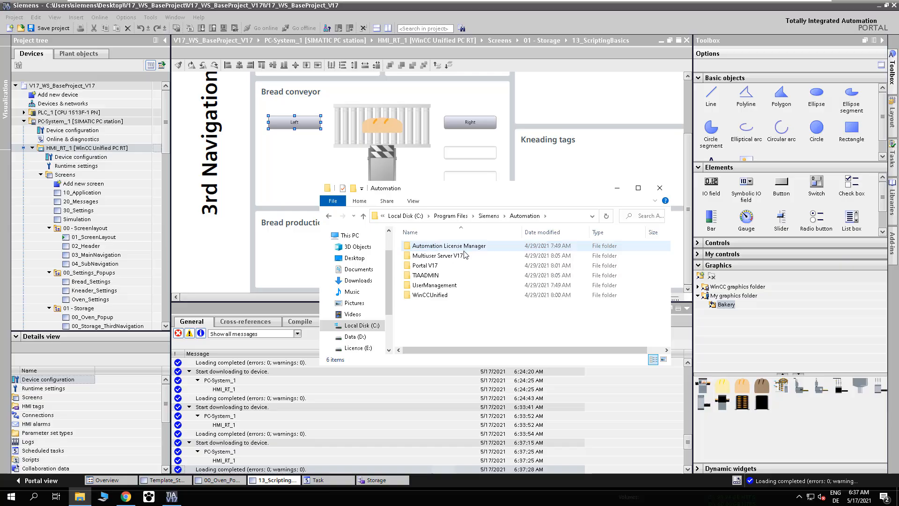
pyautogui.click(465, 295)
pyautogui.doubleClick(466, 295)
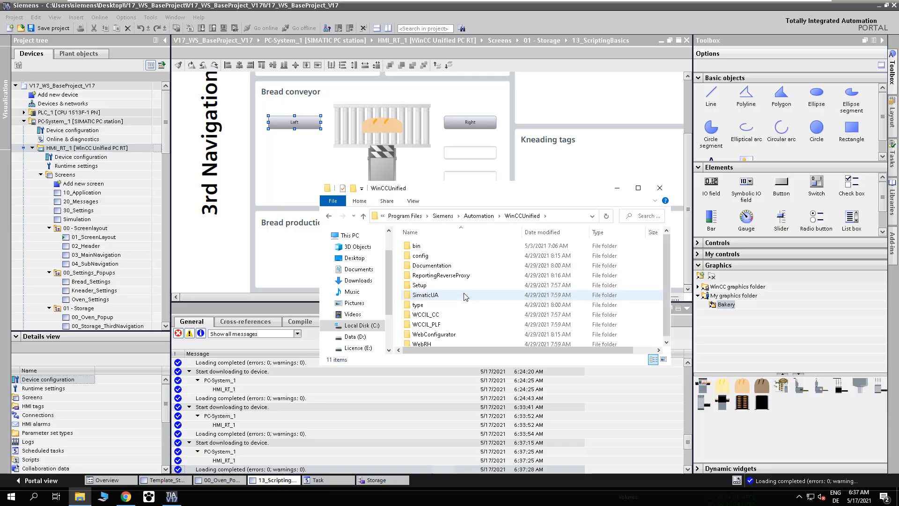
# Step: Launch RTILtraceViewer from the bin folder of WinCCUnified
pyautogui.doubleClick(439, 247)
pyautogui.write('rtil')
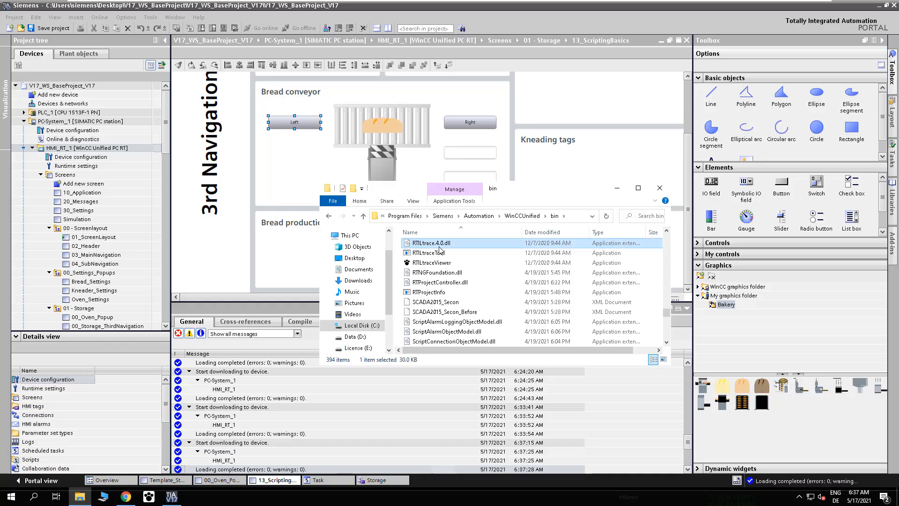
pyautogui.click(445, 265)
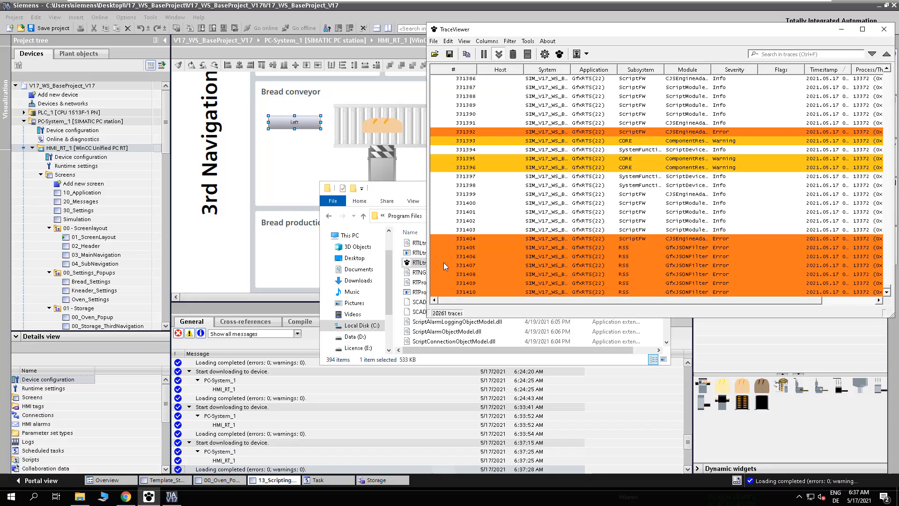
# Step: Filter the traces by the ScriptFW subsystem
pyautogui.click(510, 41)
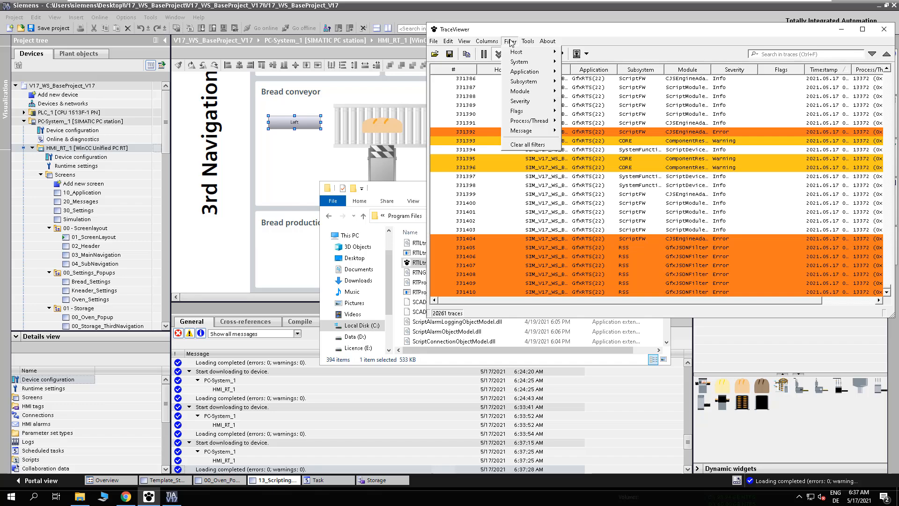
pyautogui.moveTo(541, 82)
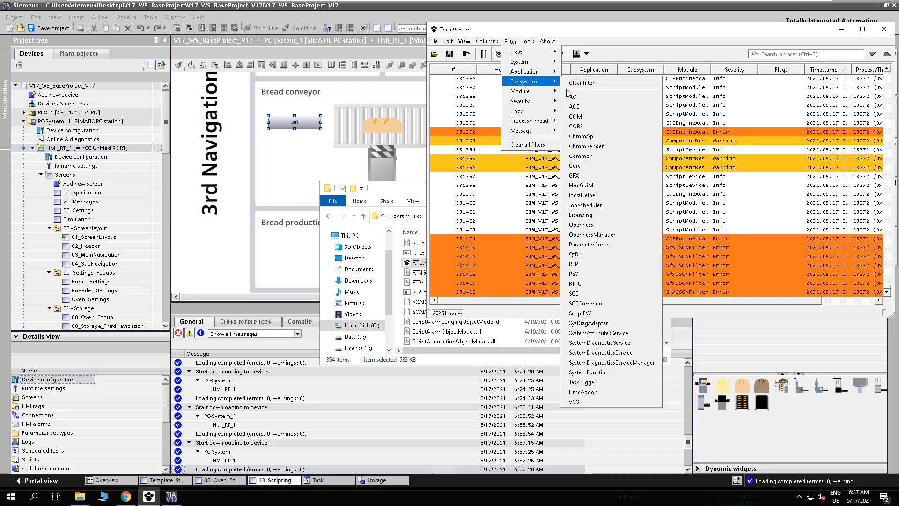
pyautogui.click(600, 314)
# Step: Show the message details of a ScriptFW trace and clear all listed traces
pyautogui.click(523, 222)
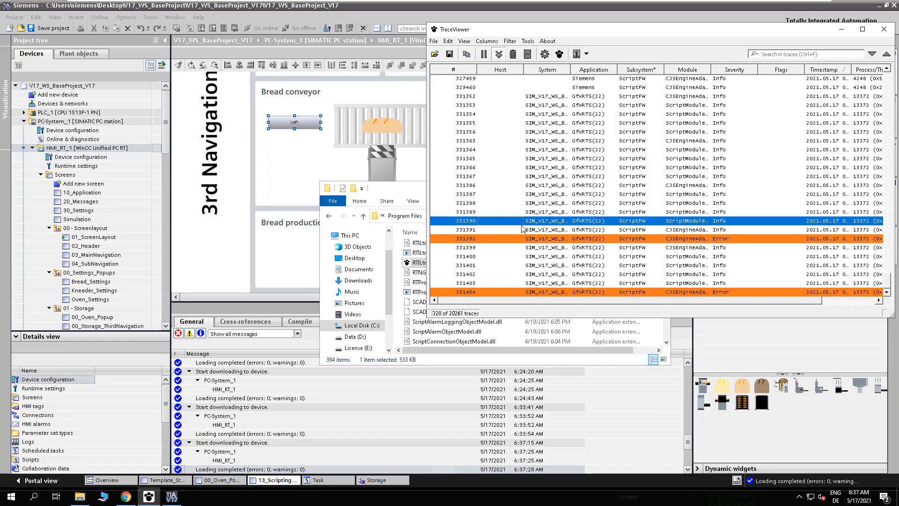
pyautogui.click(527, 57)
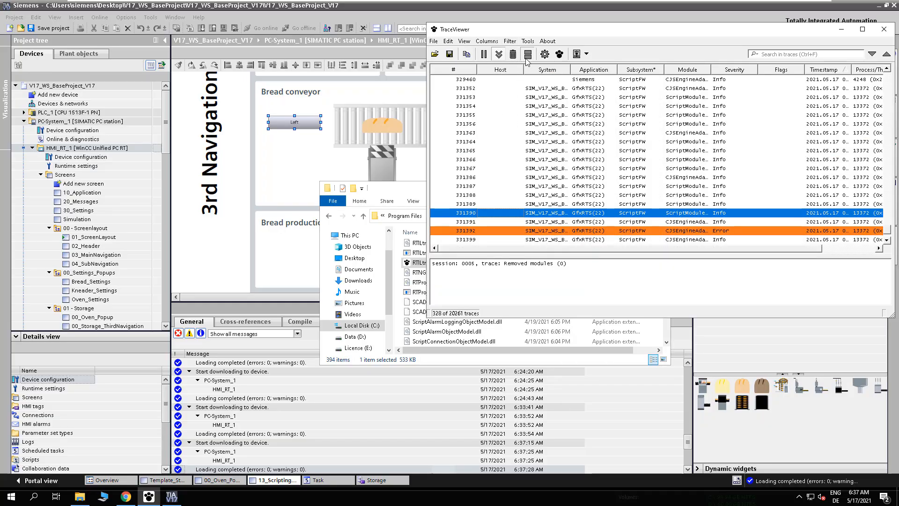
pyautogui.click(512, 54)
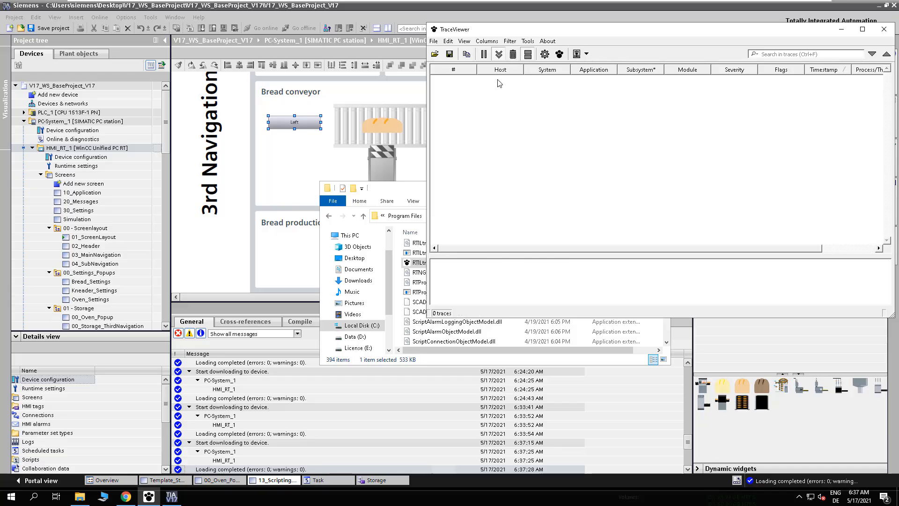
# Step: With the Chrome runtime and TraceViewer side by side, move the bread left repeatedly with the Left button and pick the first resulting trace
pyautogui.click(125, 497)
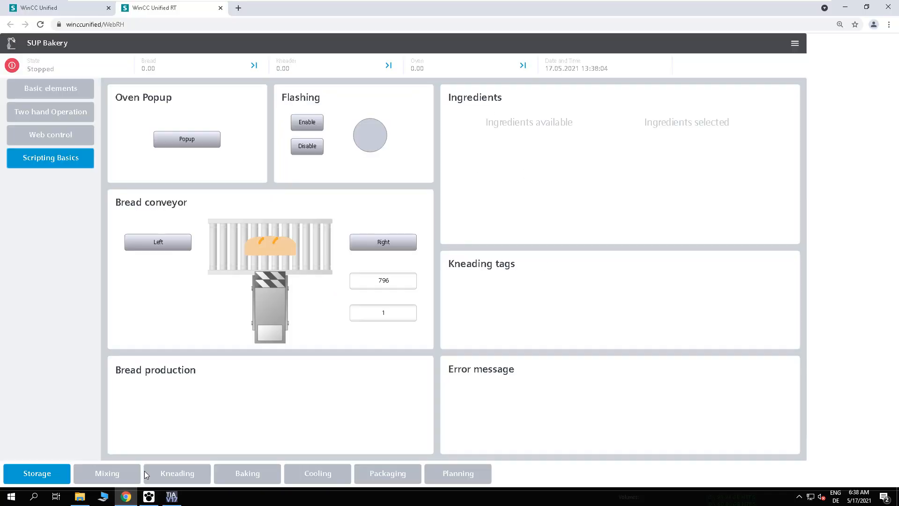
pyautogui.doubleClick(468, 11)
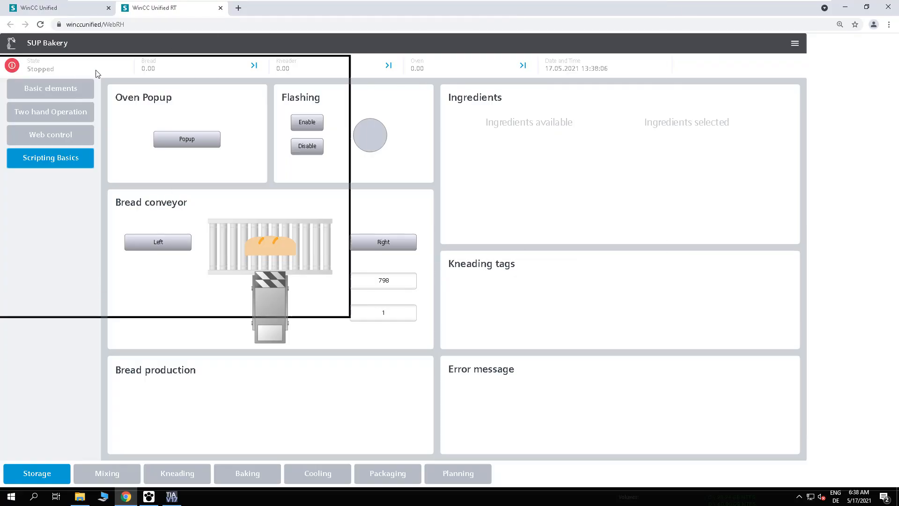
pyautogui.click(98, 160)
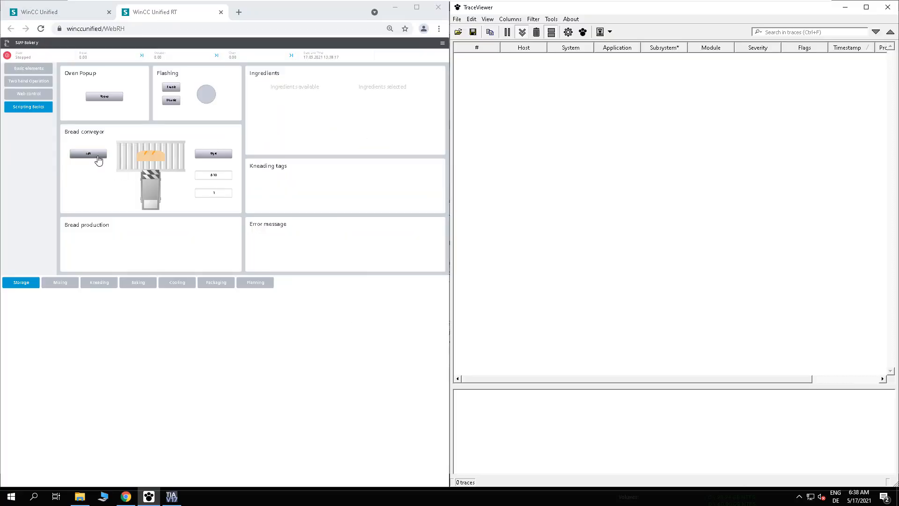
pyautogui.click(98, 160)
pyautogui.click(98, 161)
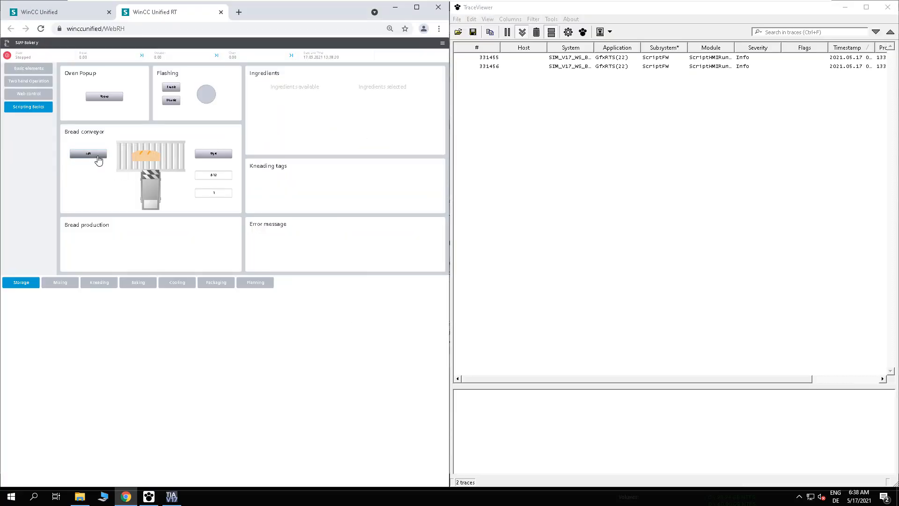
pyautogui.click(98, 160)
pyautogui.click(540, 61)
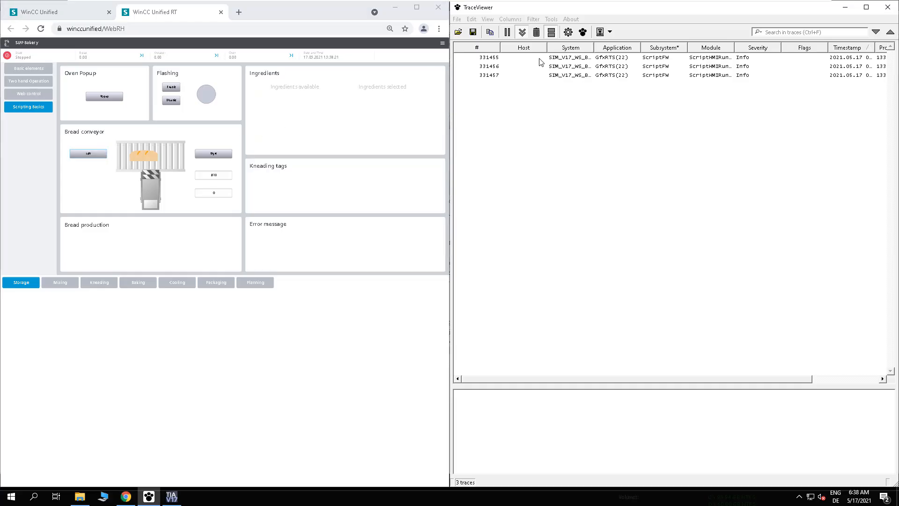